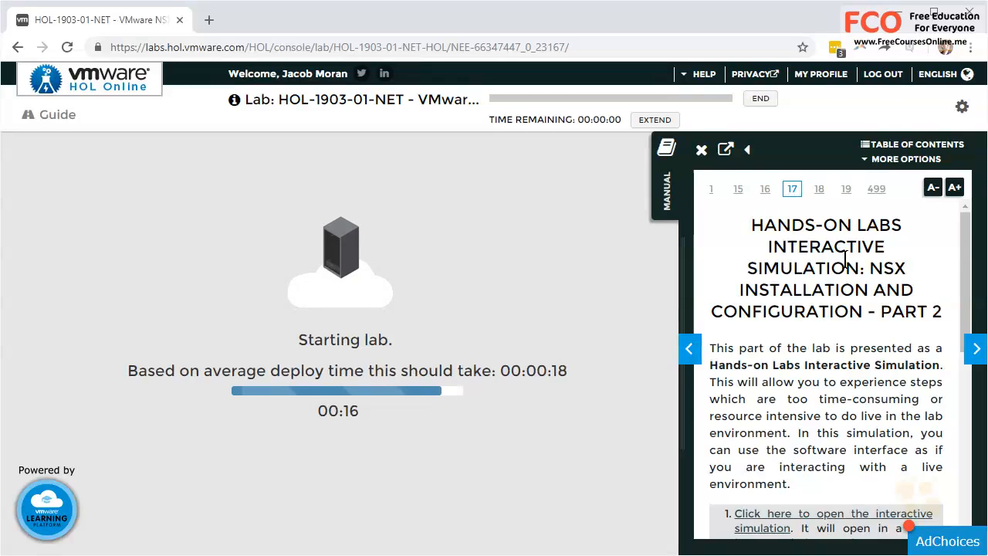
- Scroll the HOL-1903-01-NET manual and launch the interactive NSX simulation in a new tab
{"action": "scroll", "coordinate": [838, 239], "scroll_direction": "down", "scroll_amount": 3}
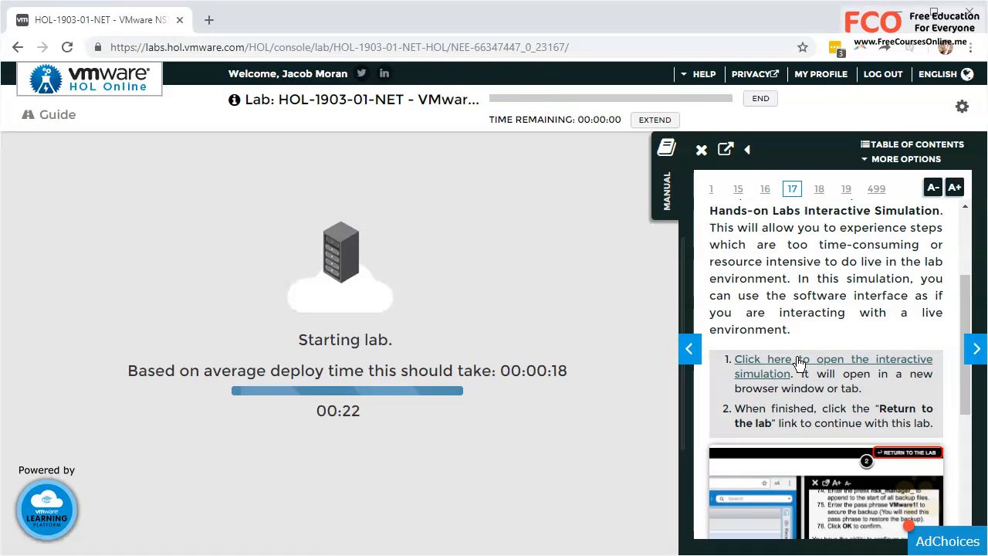
{"action": "left_click", "coordinate": [799, 363]}
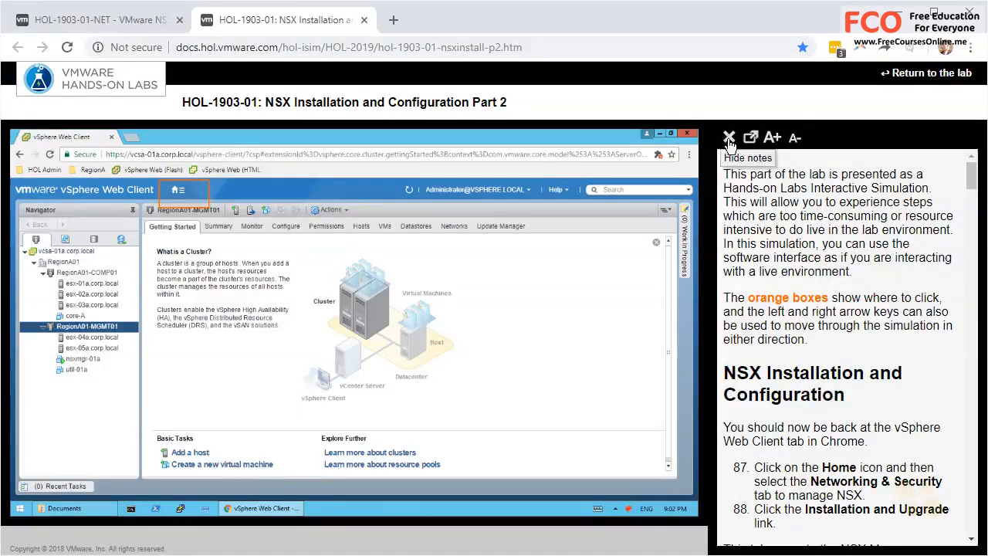
- Close the lab notes panel so the RegionA01-MGMT01 Getting Started page shows full-size
{"action": "left_click", "coordinate": [729, 137]}
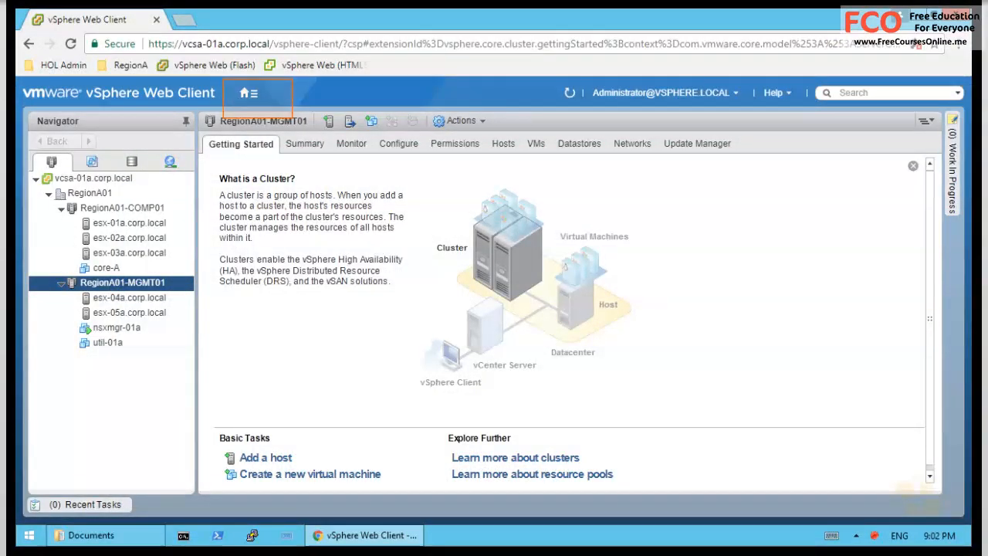
{"action": "mouse_move", "coordinate": [93, 111]}
{"action": "left_mouse_down"}
{"action": "mouse_move", "coordinate": [199, 111]}
{"action": "mouse_move", "coordinate": [123, 348]}
{"action": "mouse_move", "coordinate": [150, 309]}
{"action": "left_mouse_up"}
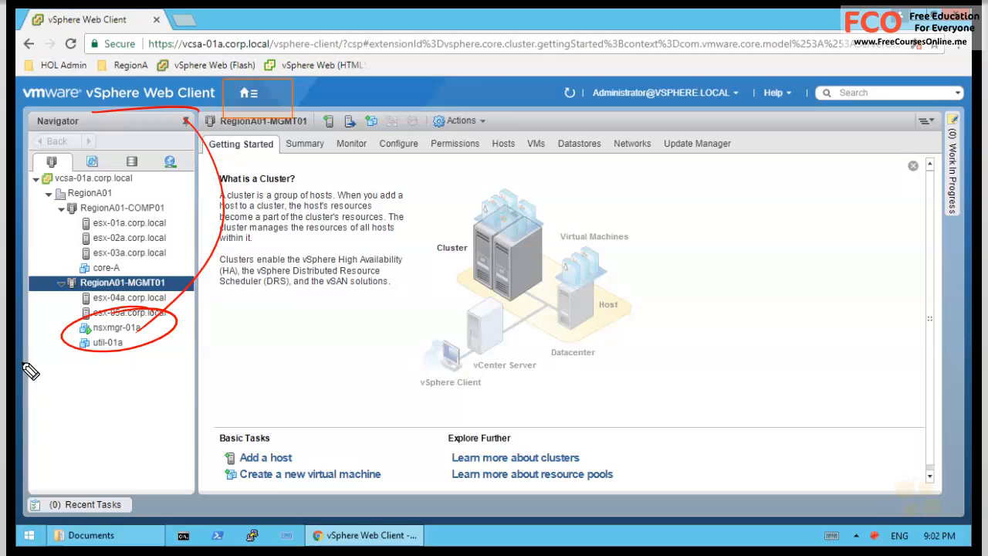
{"action": "key", "text": "e"}
{"action": "key", "text": "Escape"}
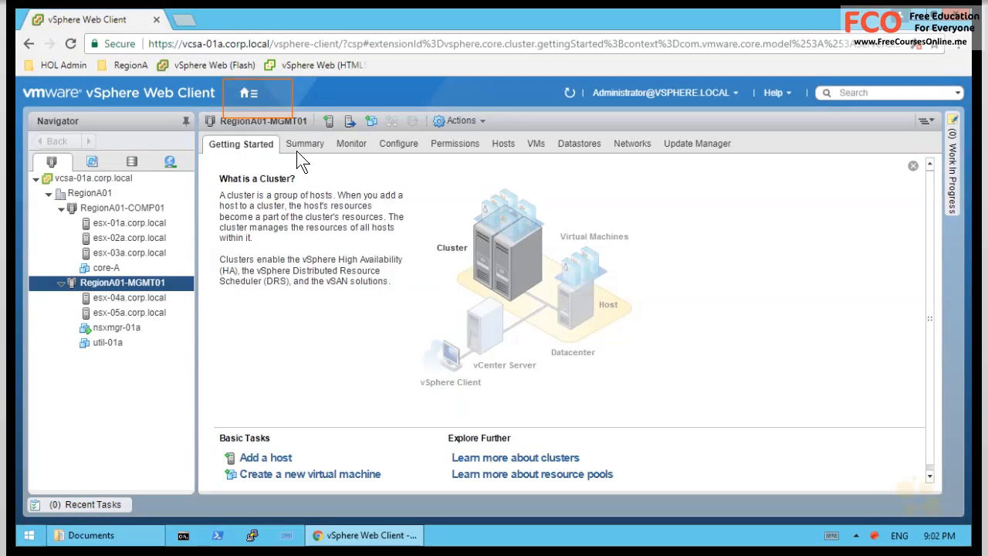
- Go from Home to the Networking & Security dashboard for NSX Manager 192.168.110.42
{"action": "left_click", "coordinate": [249, 92]}
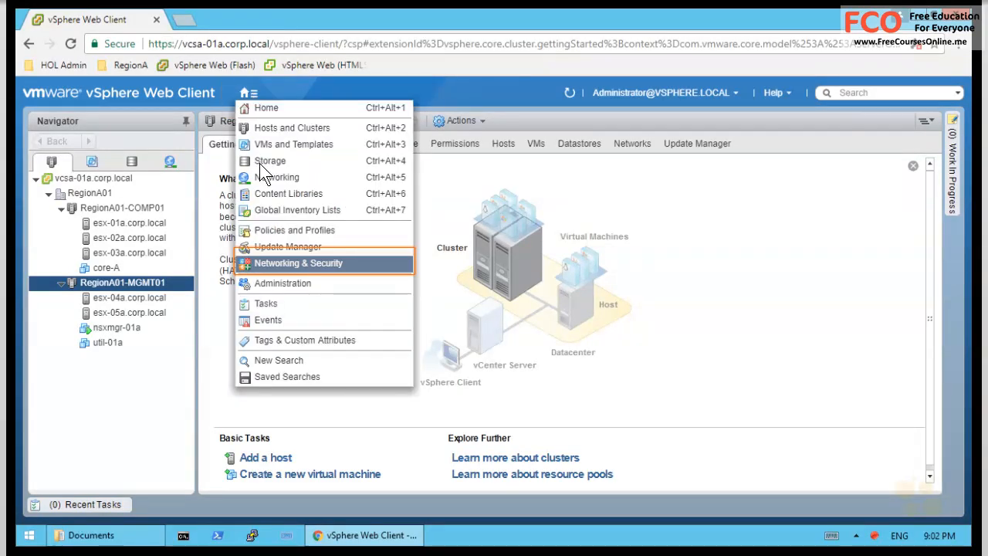
{"action": "left_click", "coordinate": [333, 263]}
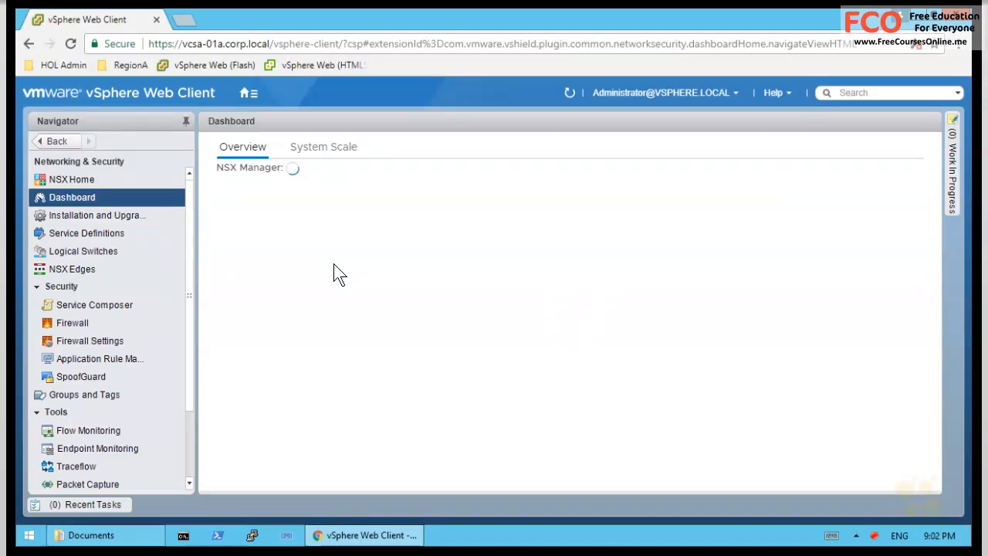
{"action": "mouse_move", "coordinate": [134, 159]}
{"action": "left_mouse_down"}
{"action": "mouse_move", "coordinate": [188, 159]}
{"action": "mouse_move", "coordinate": [31, 160]}
{"action": "mouse_move", "coordinate": [29, 171]}
{"action": "left_mouse_up"}
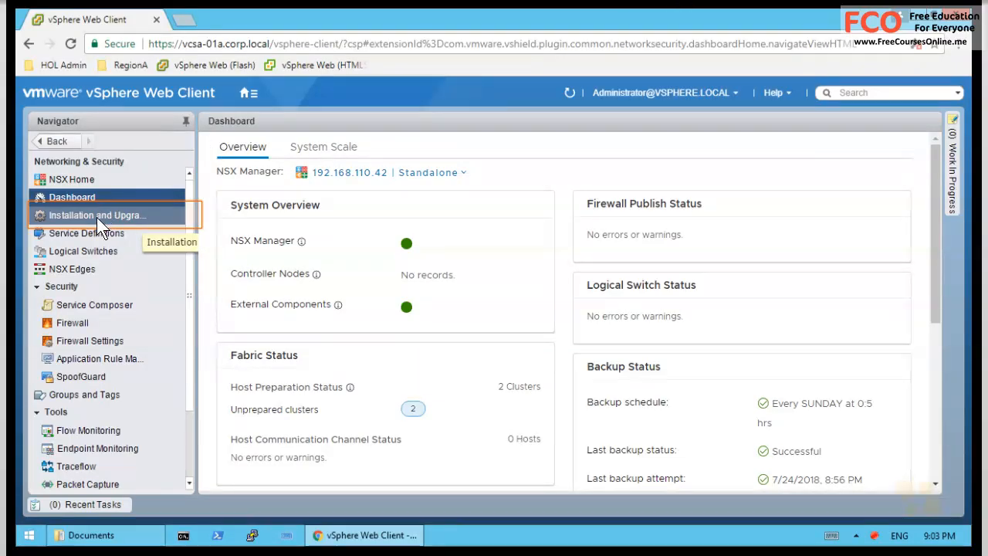
- Show the empty NSX Controller Nodes list under Installation and Upgrade
{"action": "left_click", "coordinate": [93, 219]}
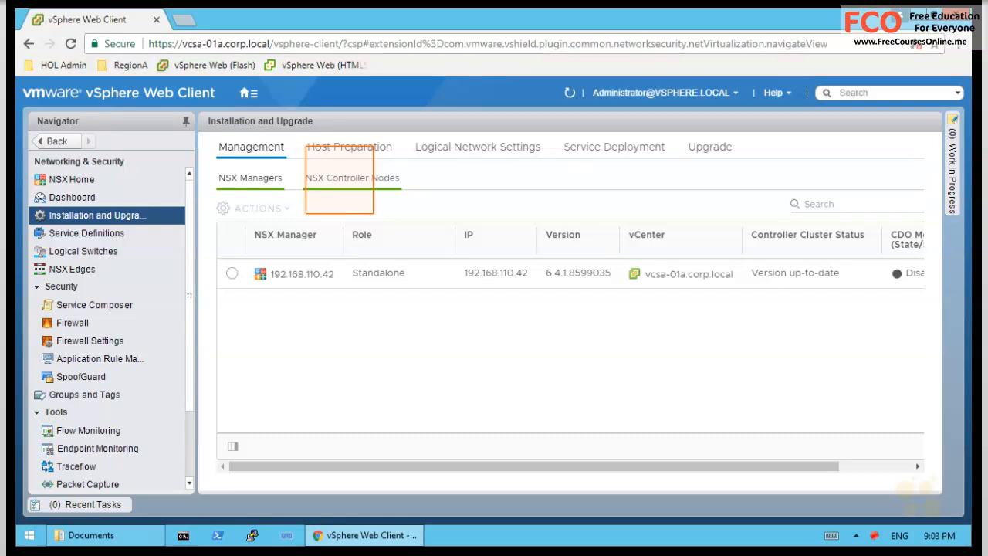
{"action": "left_click_drag", "start_coordinate": [234, 180], "coordinate": [244, 271]}
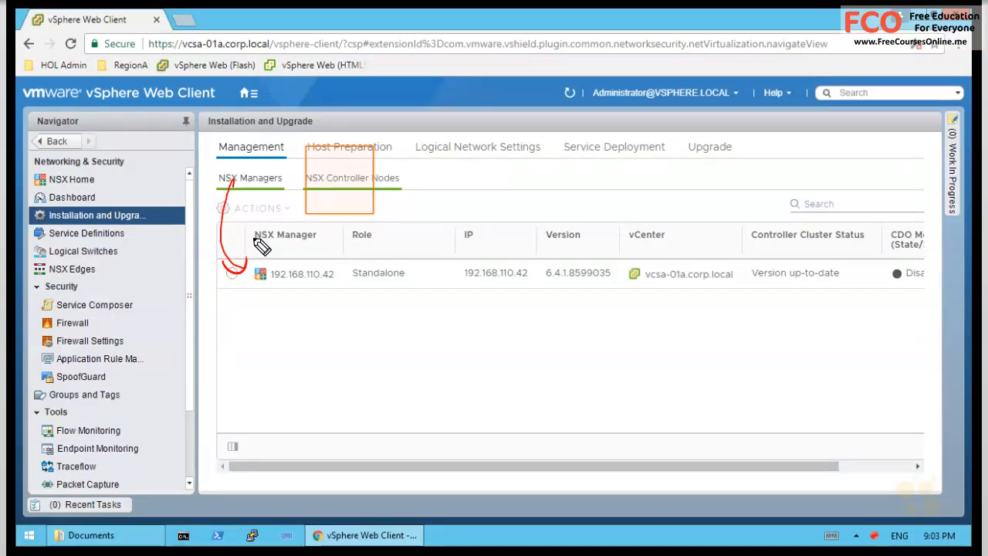
{"action": "key", "text": "ctrl+z"}
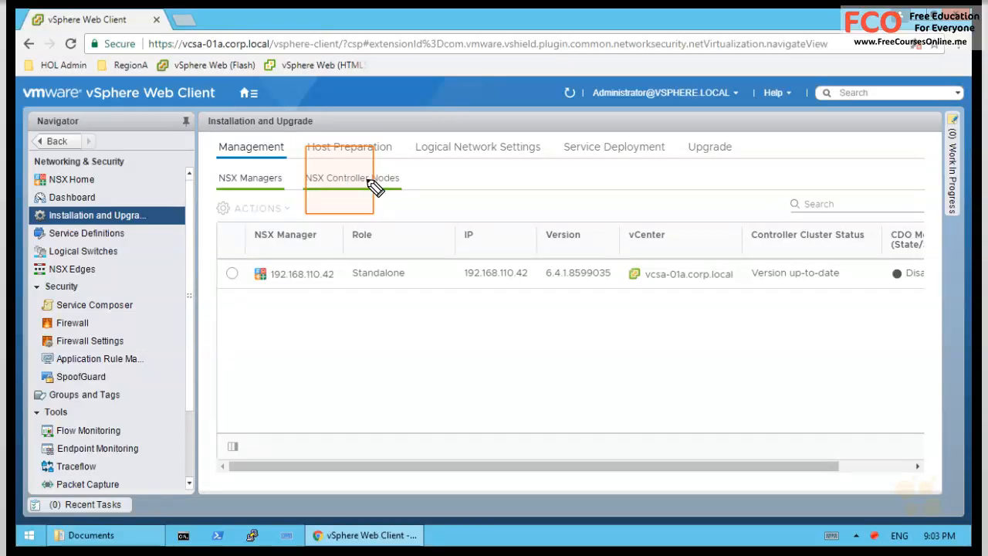
{"action": "mouse_move", "coordinate": [392, 189]}
{"action": "left_mouse_down"}
{"action": "mouse_move", "coordinate": [332, 176]}
{"action": "mouse_move", "coordinate": [287, 192]}
{"action": "left_mouse_up"}
{"action": "key", "text": "e"}
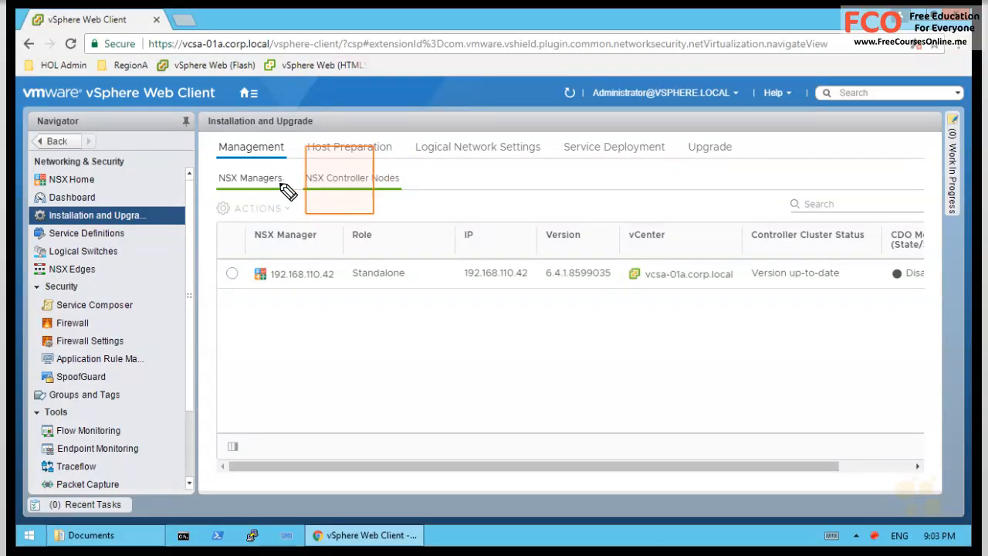
{"action": "left_click", "coordinate": [346, 183]}
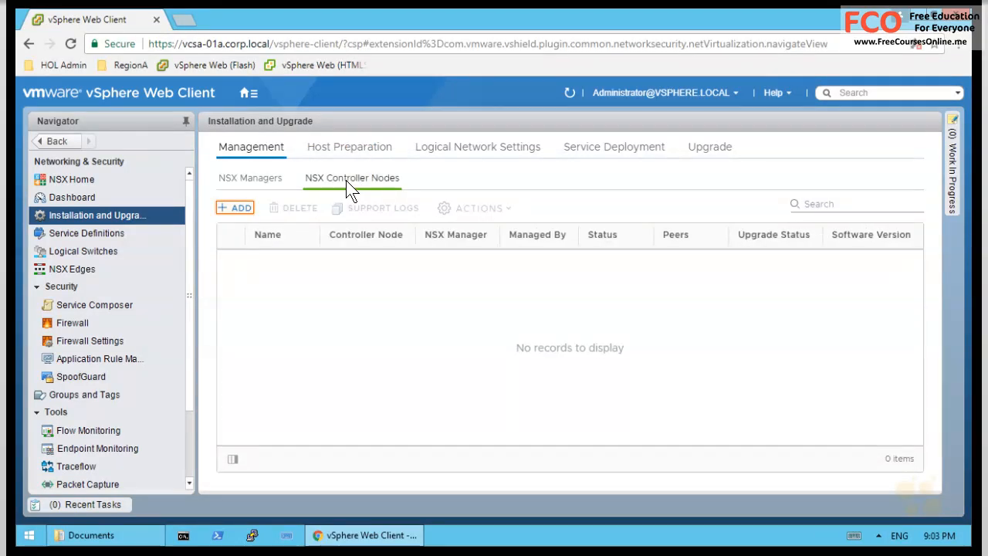
- Start adding a controller and enter the controller password in both password fields
{"action": "left_click", "coordinate": [235, 208]}
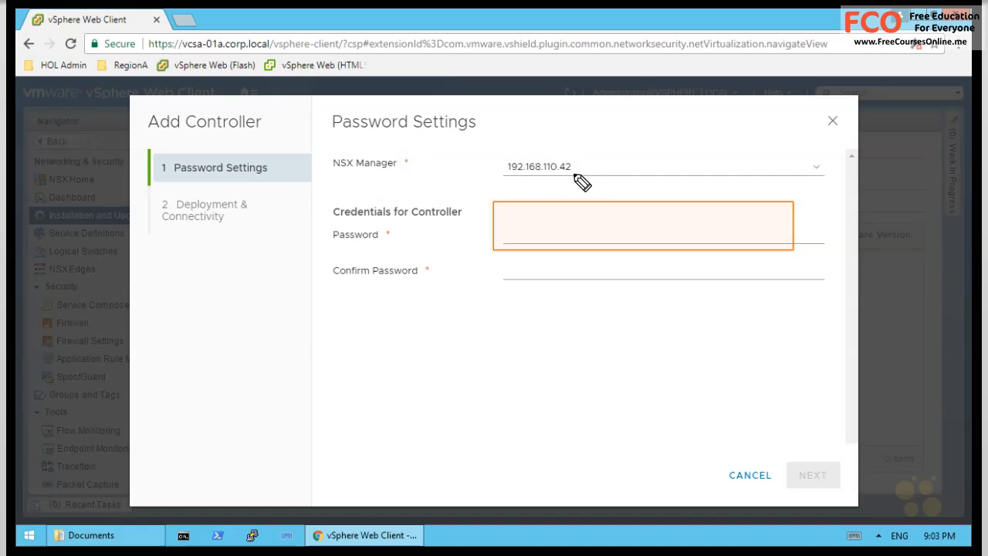
{"action": "left_click", "coordinate": [546, 241]}
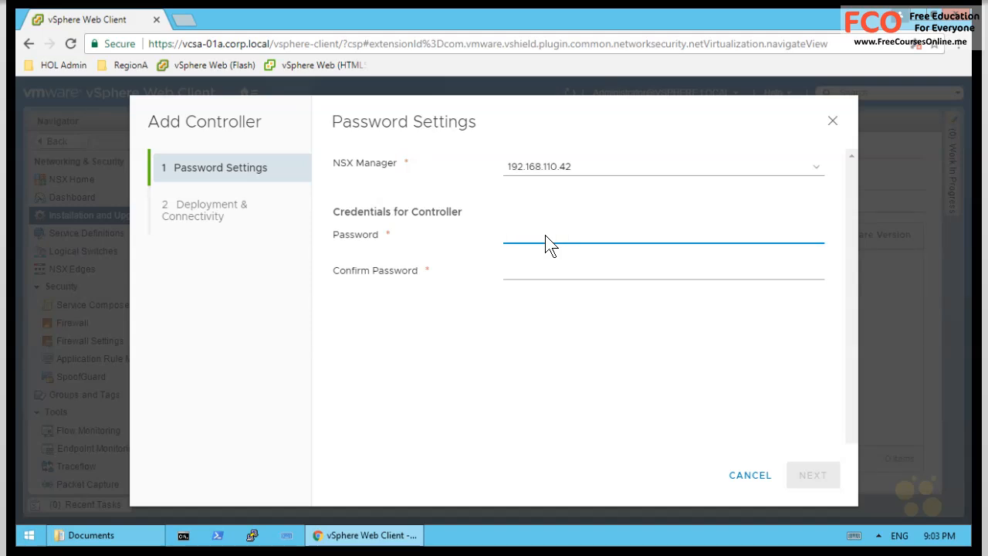
{"action": "type", "text": "VMwa"}
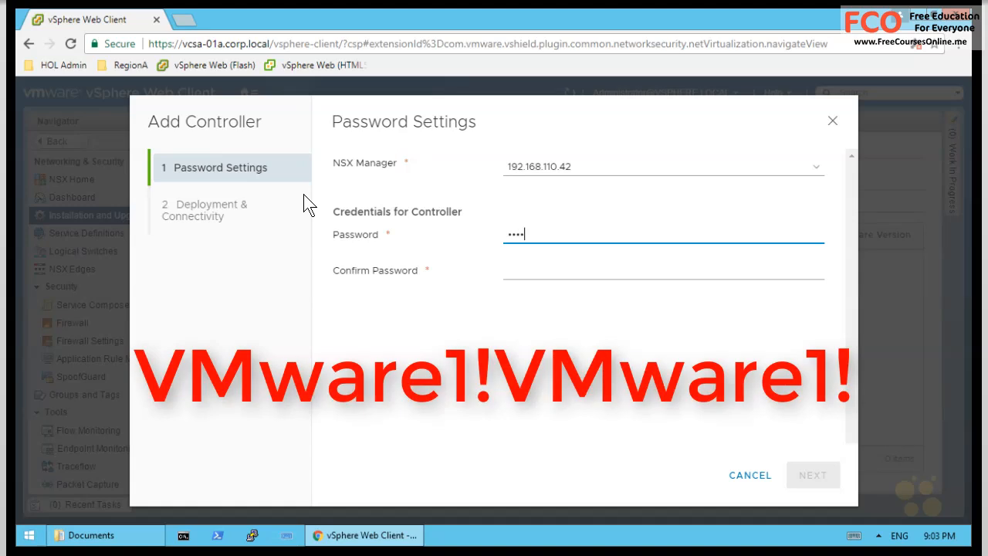
{"action": "type", "text": "re1!VMware1!"}
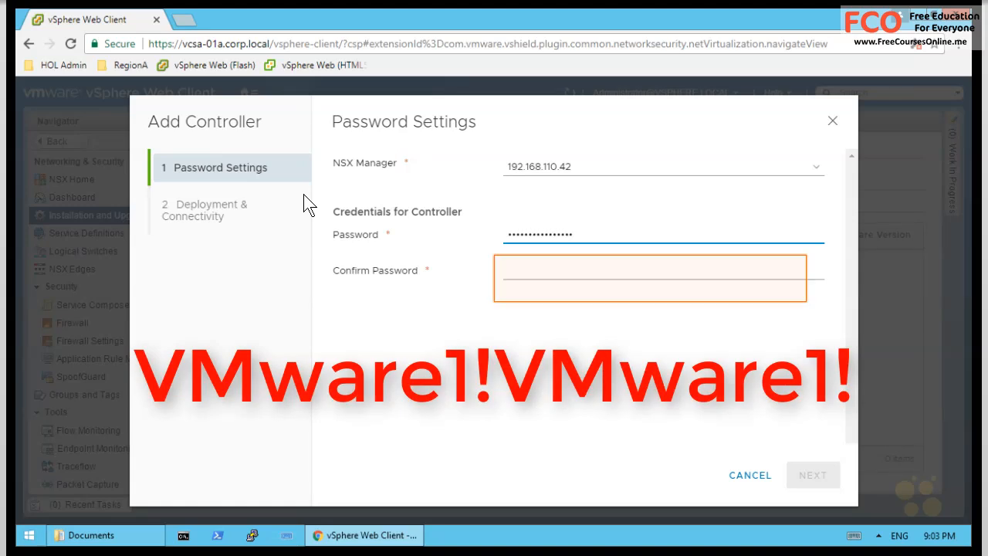
{"action": "left_click", "coordinate": [513, 273]}
{"action": "type", "text": "VMware1!VMware1!"}
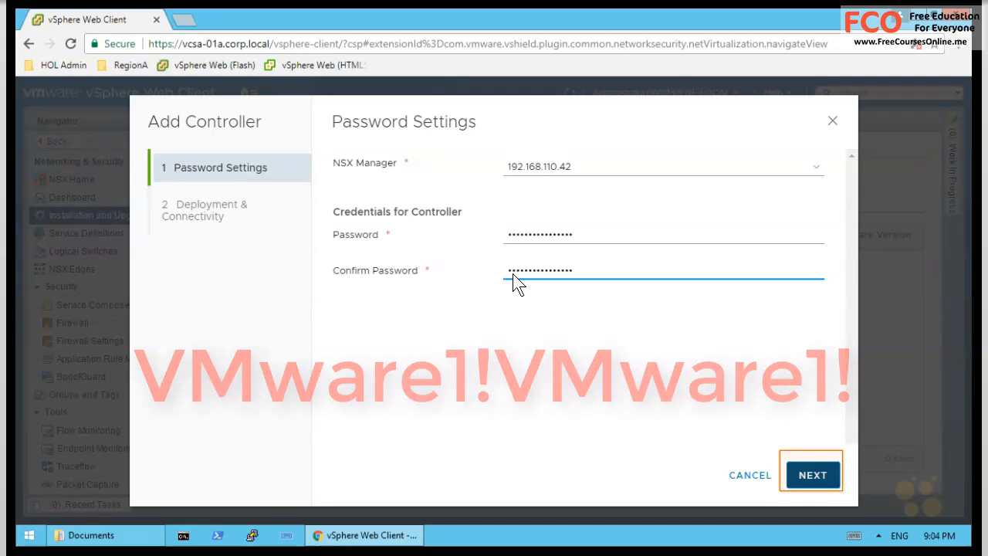
- Name the controller controller-01 on cluster RegionA01-MGMT01 and datastore RegionA01-ISCSI01-MGMT01
{"action": "left_click", "coordinate": [818, 475]}
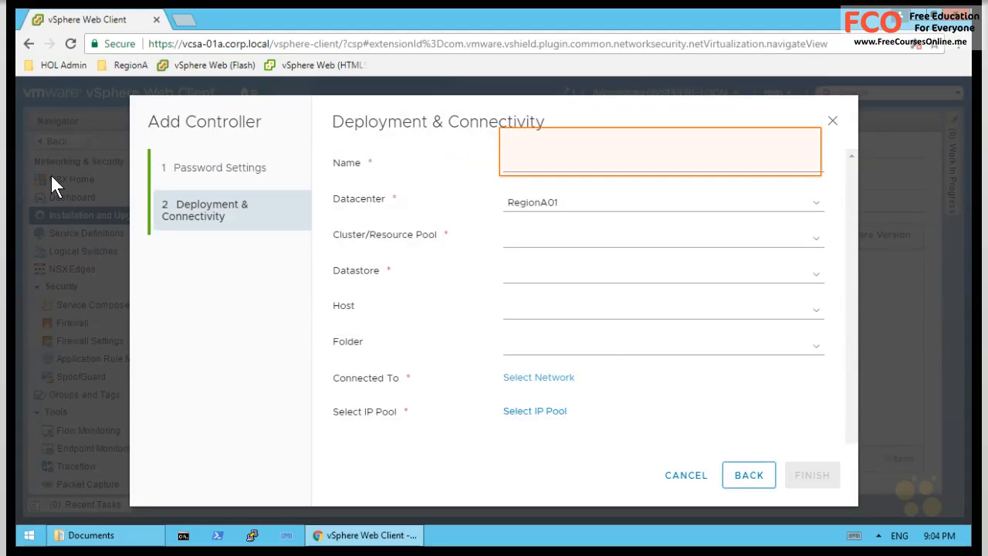
{"action": "left_click", "coordinate": [535, 167]}
{"action": "type", "text": "controller-01"}
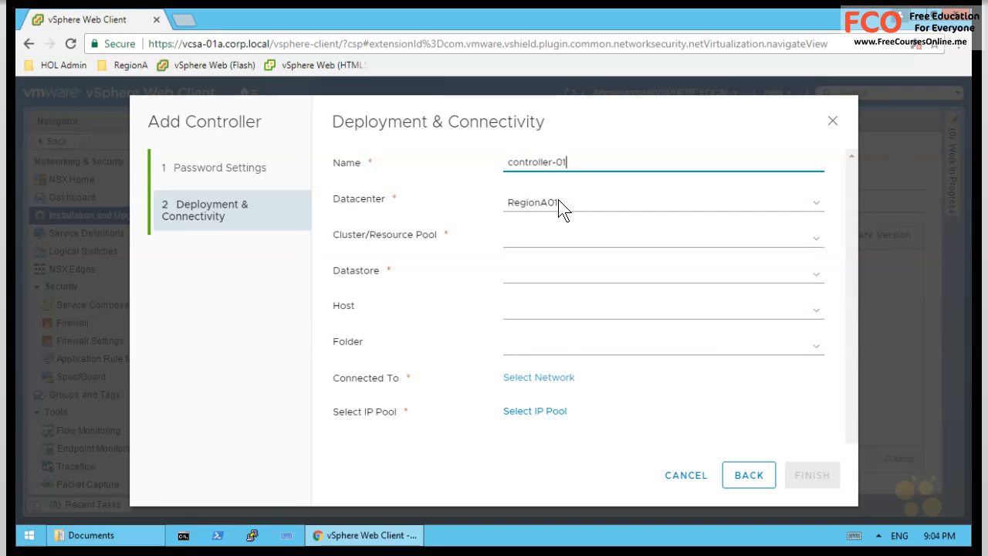
{"action": "left_click", "coordinate": [543, 238]}
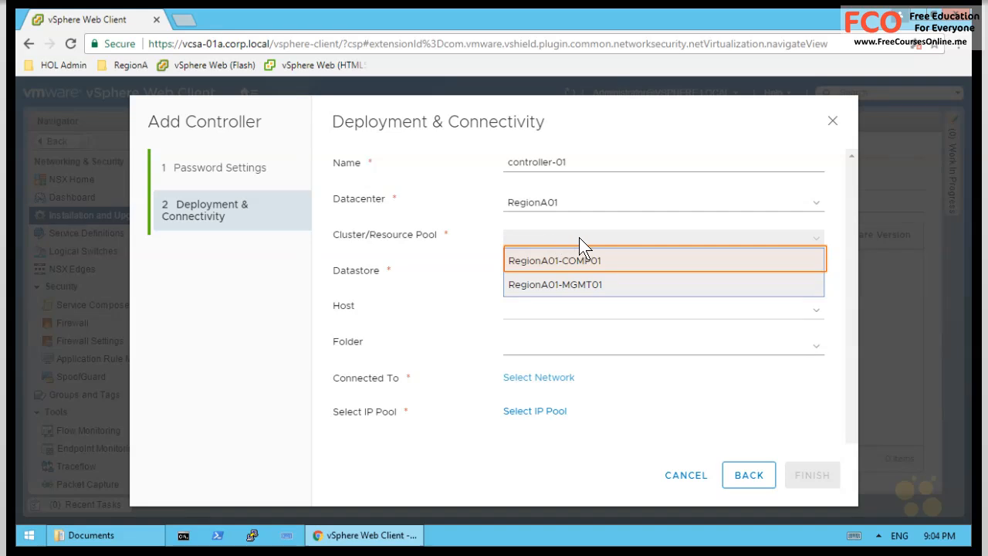
{"action": "left_click", "coordinate": [591, 286]}
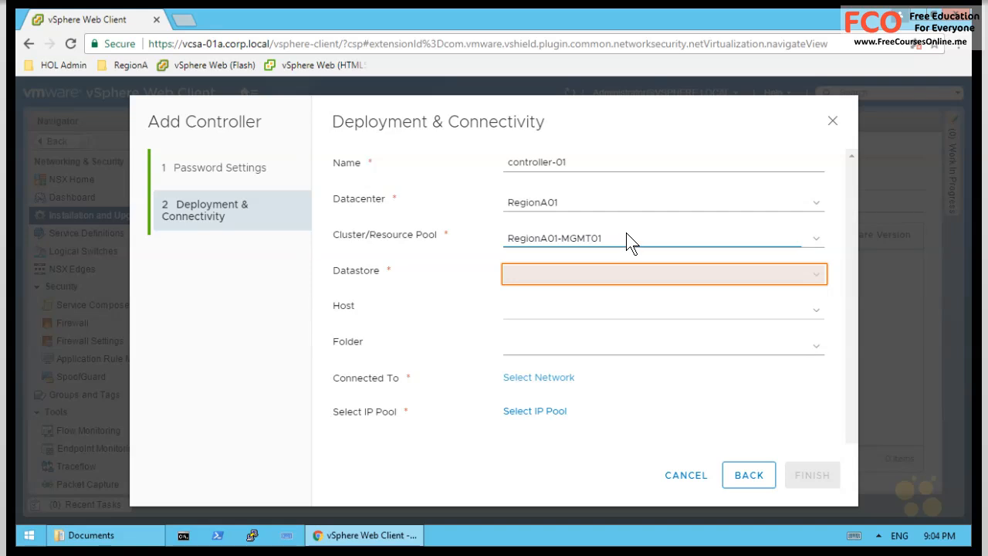
{"action": "left_click", "coordinate": [594, 272]}
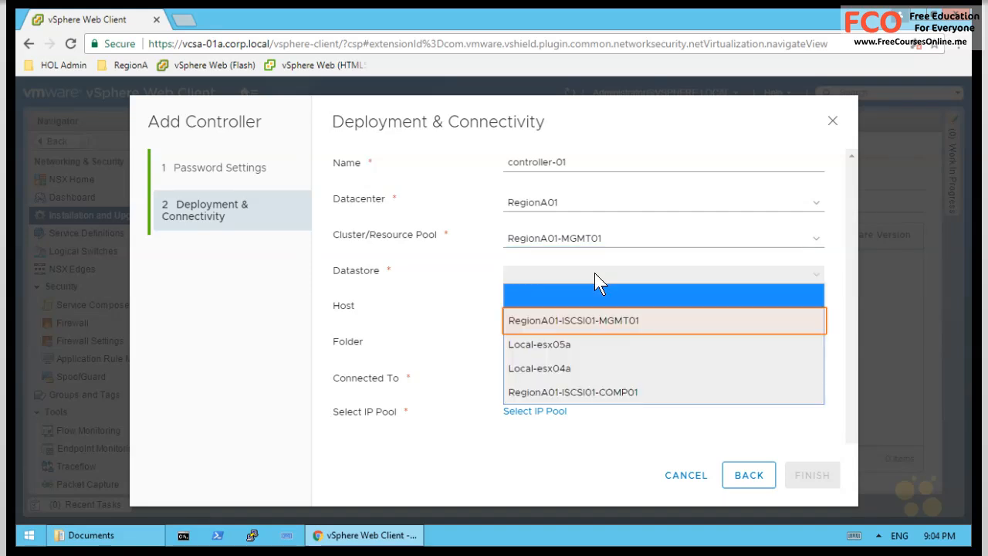
{"action": "left_click", "coordinate": [550, 320]}
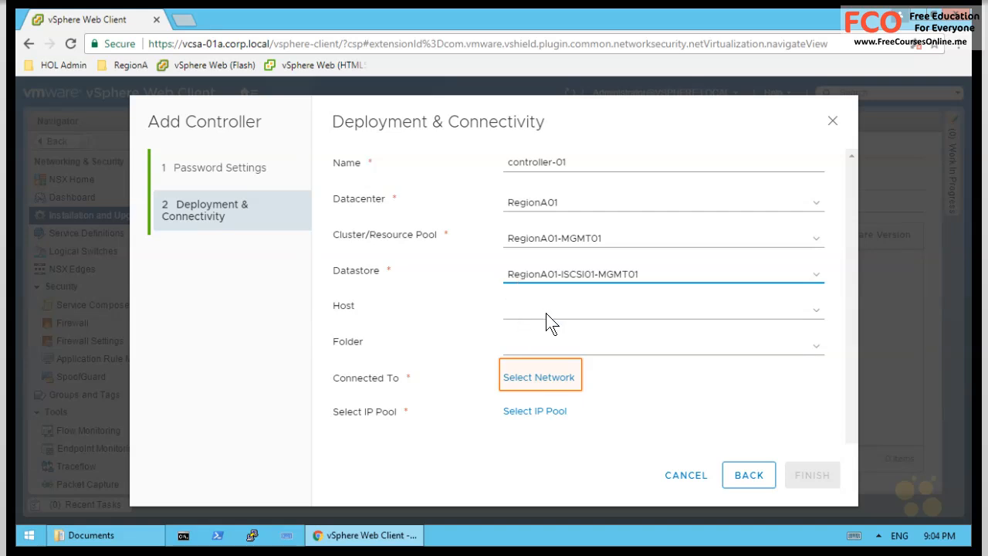
- Connect controller-01 to the VM-RegionA01-vDS-MGMT distributed port group
{"action": "left_click", "coordinate": [545, 377]}
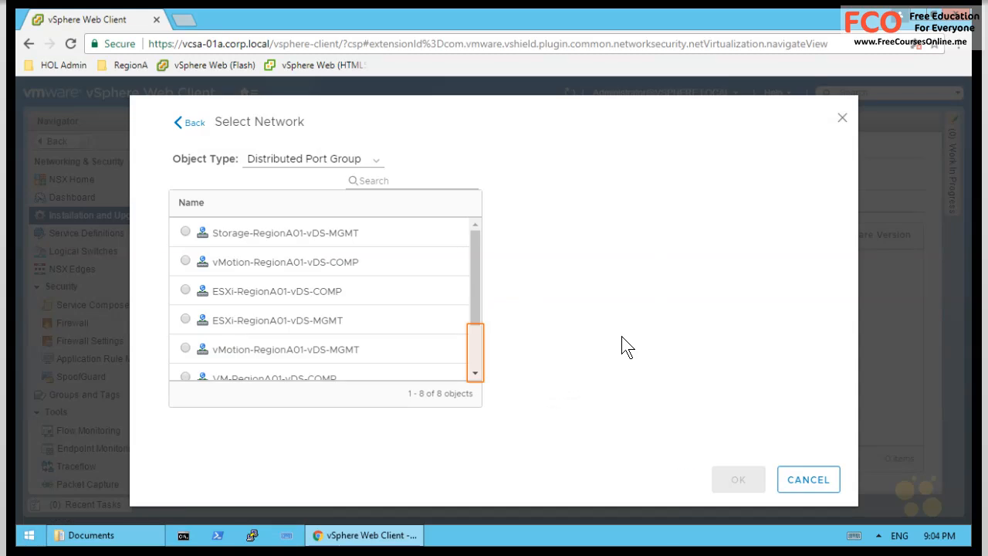
{"action": "left_click", "coordinate": [475, 355]}
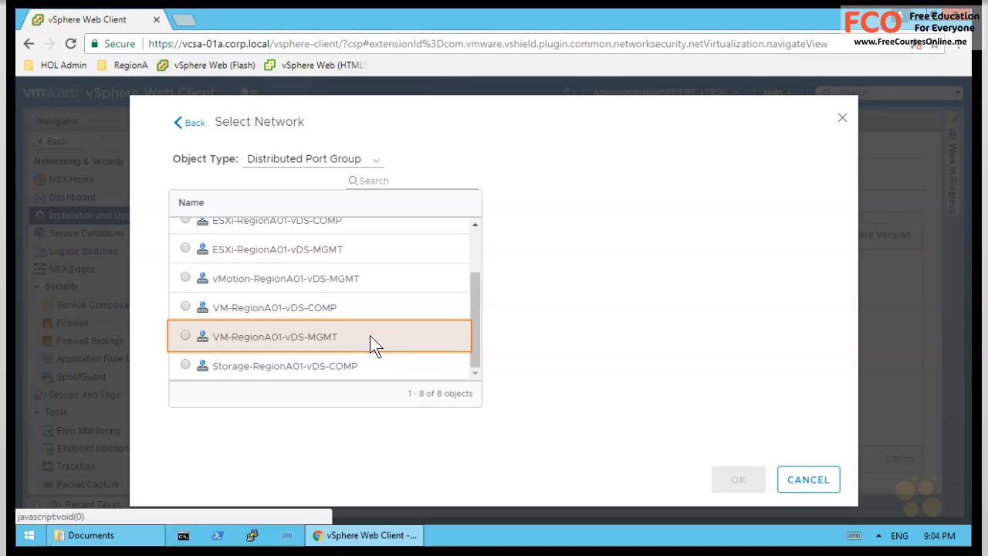
{"action": "left_click", "coordinate": [244, 331]}
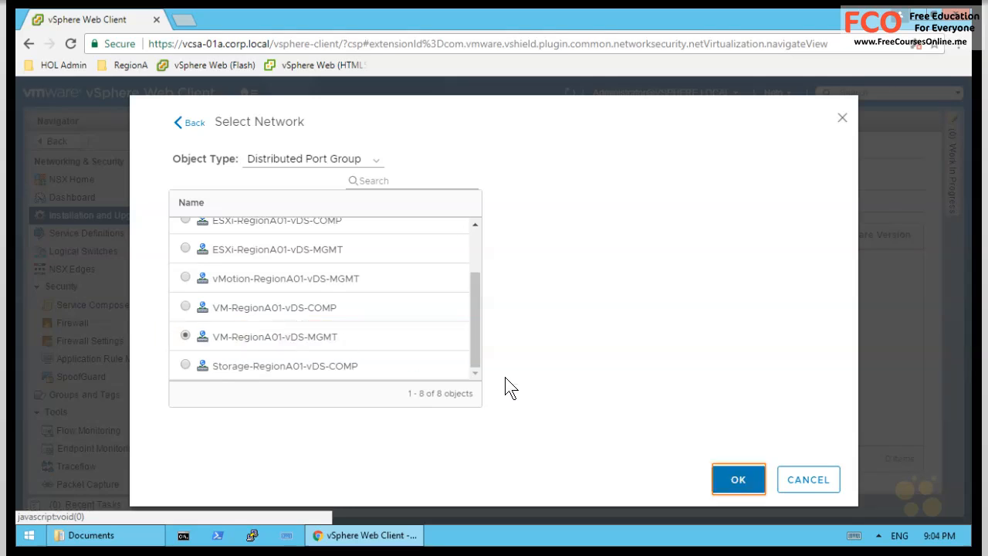
{"action": "left_click", "coordinate": [738, 479]}
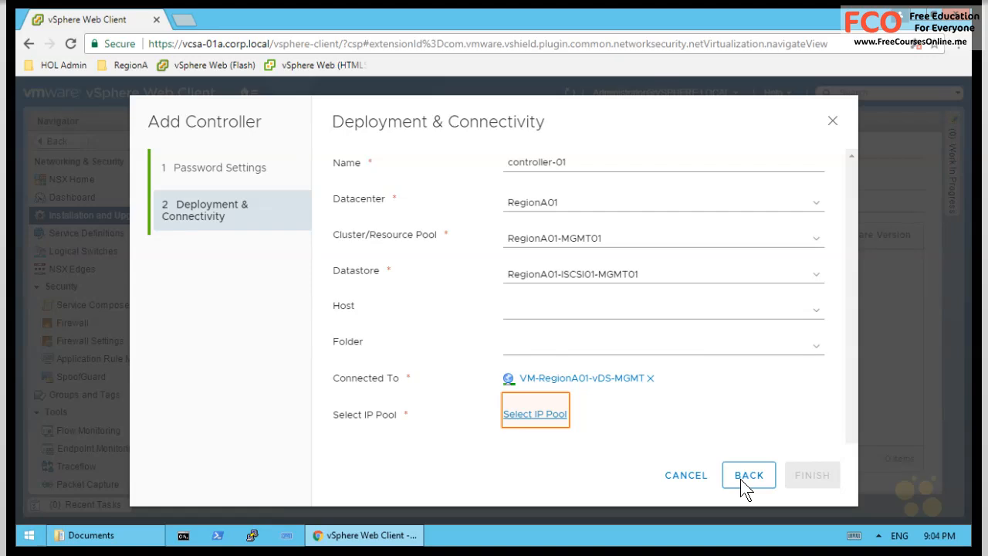
- Start a new IP pool with gateway 192.168.110.1, prefix 24, DNS 192.168.110.10, suffix corp.local
{"action": "left_click", "coordinate": [533, 414]}
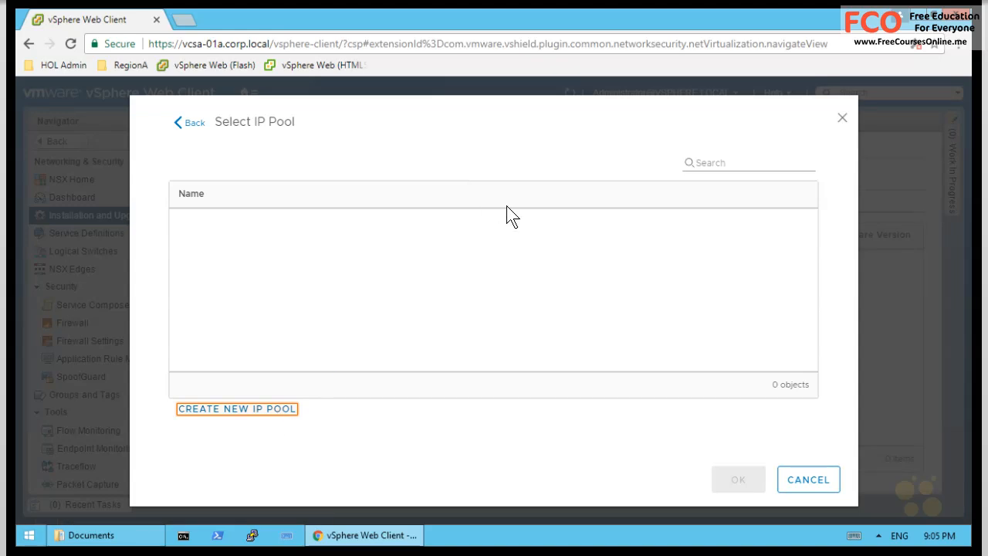
{"action": "left_click", "coordinate": [278, 410]}
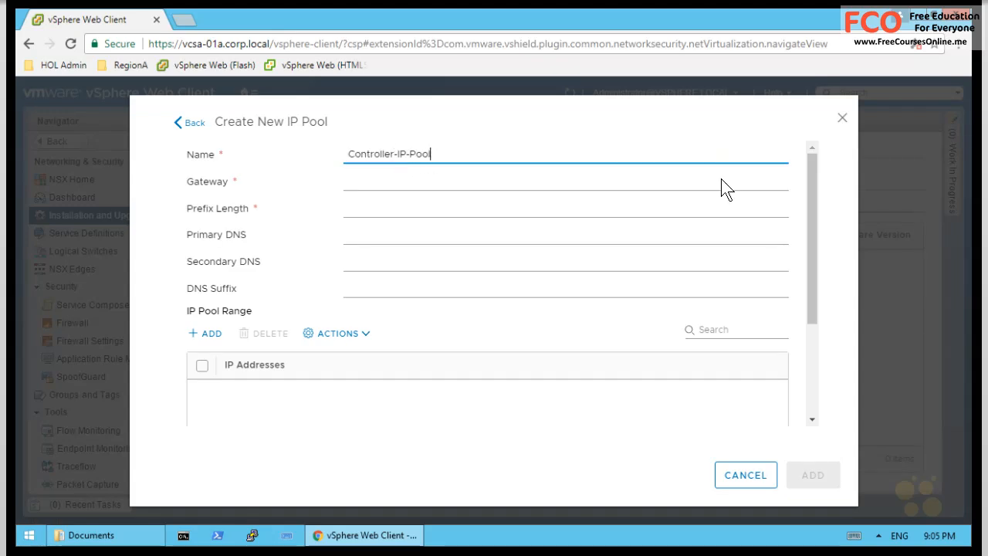
{"action": "left_click", "coordinate": [398, 178]}
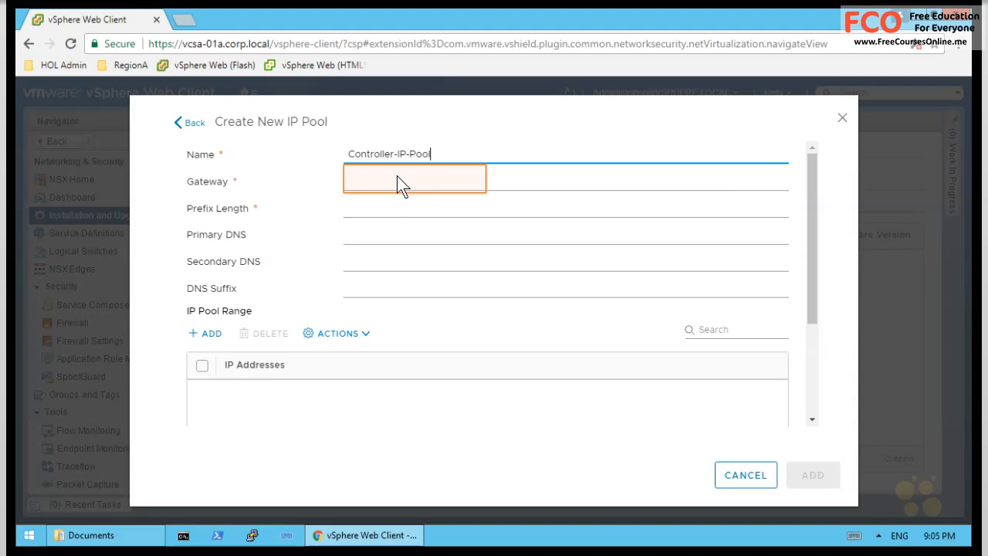
{"action": "type", "text": "192.168.110.1"}
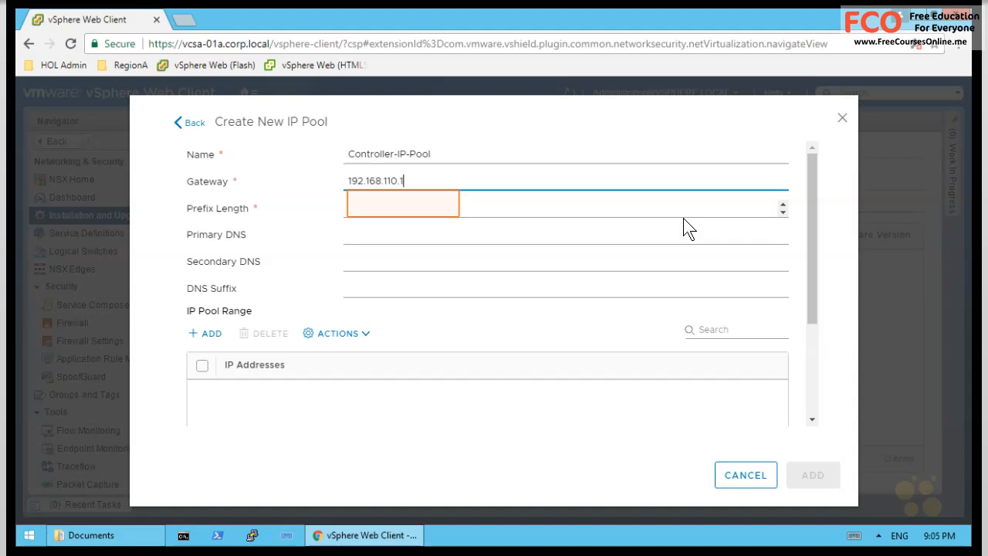
{"action": "left_click", "coordinate": [446, 218]}
{"action": "type", "text": "24"}
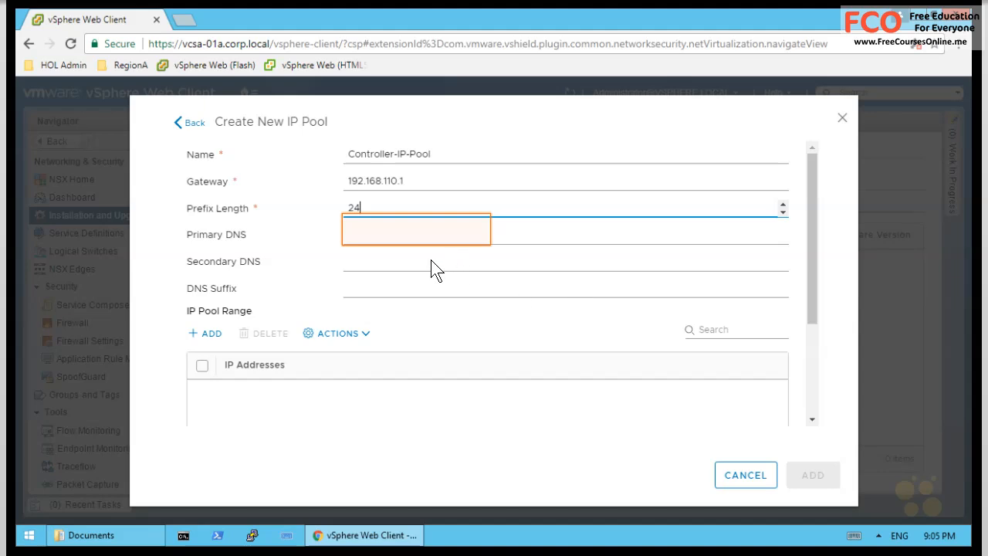
{"action": "left_click", "coordinate": [367, 239]}
{"action": "type", "text": "192.168.110.10"}
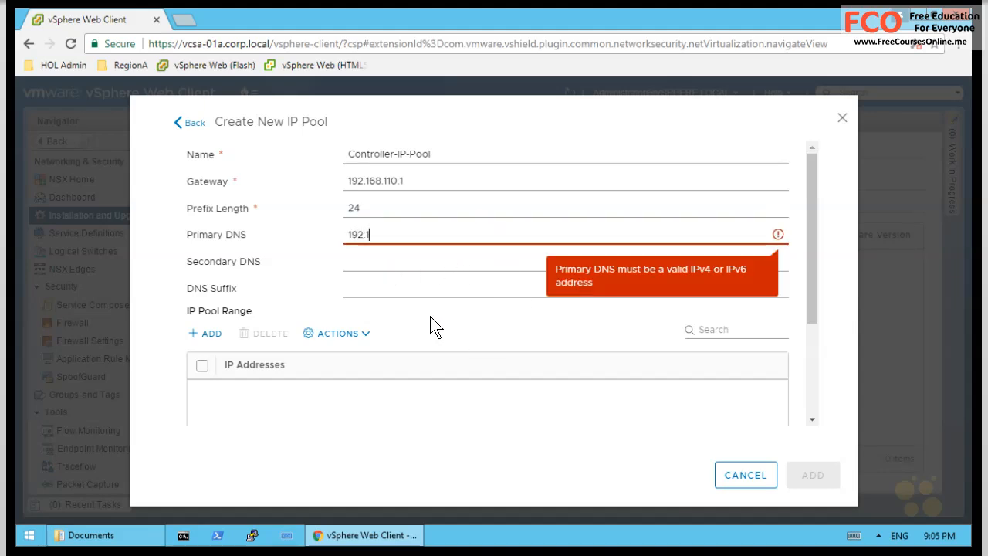
{"action": "left_click", "coordinate": [360, 293]}
{"action": "type", "text": "corp.local"}
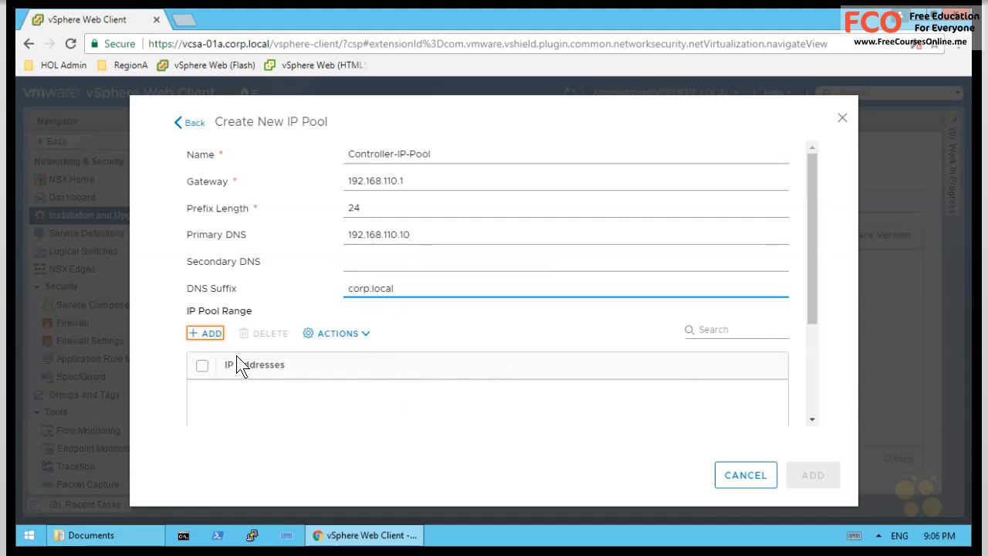
- Add range 192.168.110.31-192.168.110.33, save Controller-IP-Pool and select it for the controller
{"action": "left_click", "coordinate": [203, 333]}
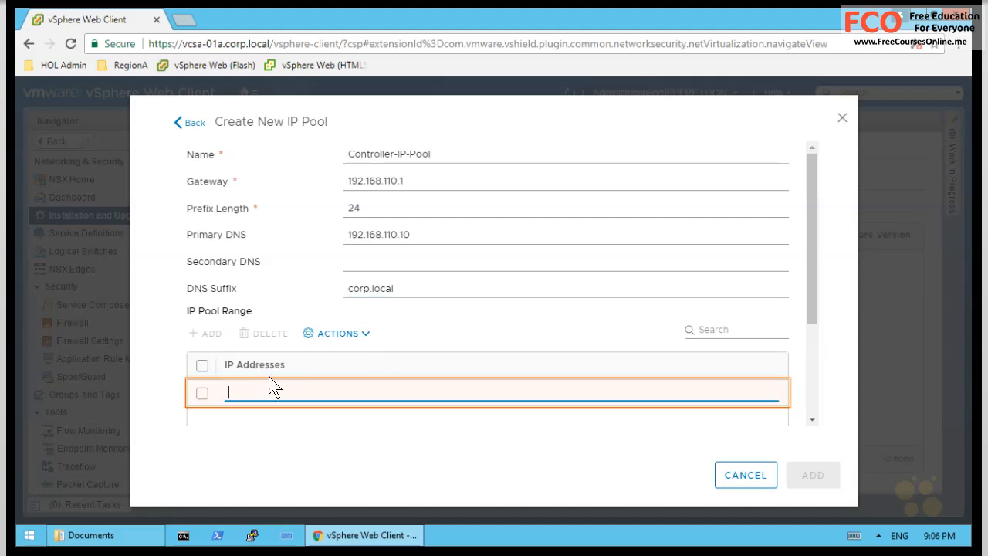
{"action": "left_click", "coordinate": [245, 392]}
{"action": "type", "text": "192.168.110.31"}
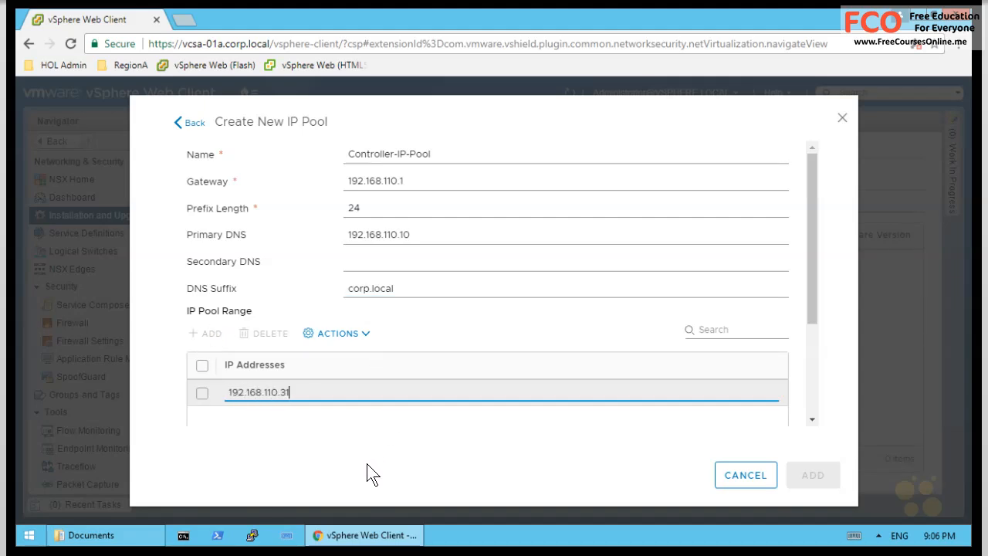
{"action": "type", "text": "-192.168.110.33."}
{"action": "key", "text": "BackSpace"}
{"action": "key", "text": "Return"}
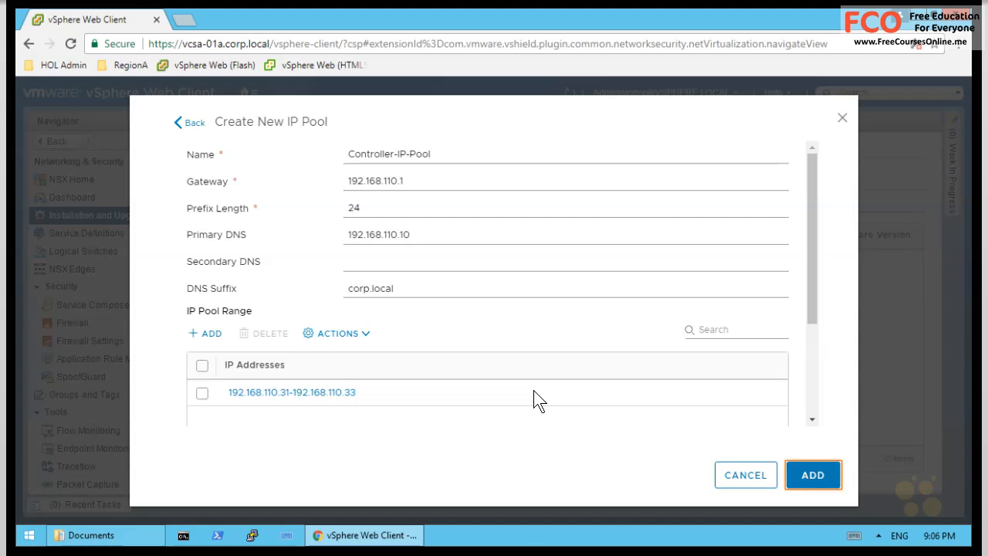
{"action": "left_click", "coordinate": [823, 476]}
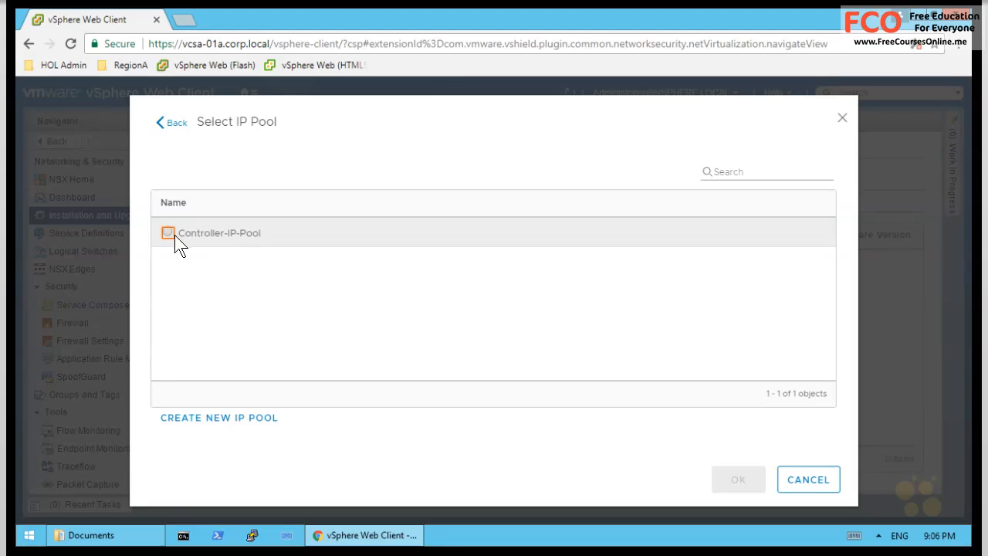
{"action": "left_click", "coordinate": [168, 233]}
- Confirm Controller-IP-Pool and finish deploying controller-01
{"action": "left_click", "coordinate": [735, 481]}
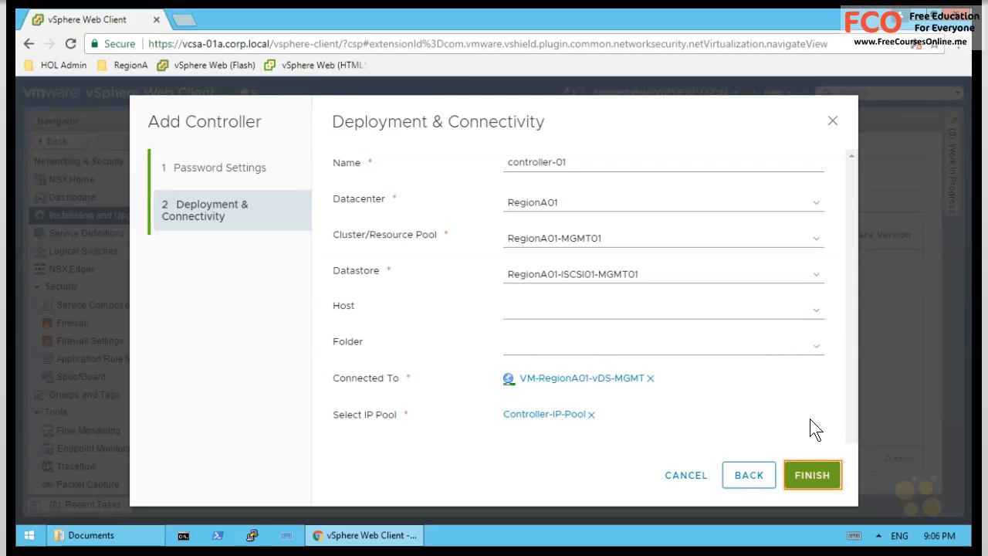
{"action": "left_click", "coordinate": [810, 474]}
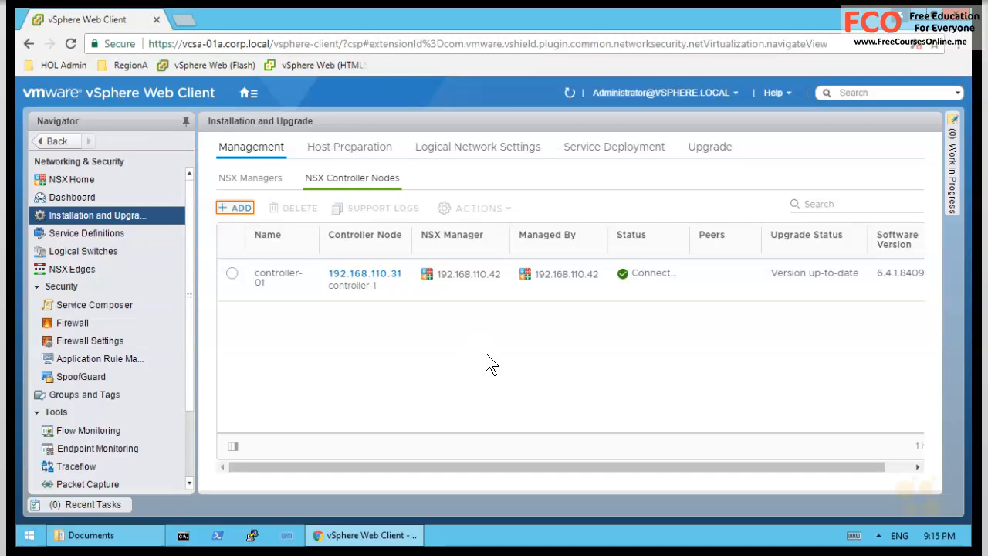
- Add controller-02 on cluster RegionA01-MGMT01 with datastore RegionA01-ISCSI01-MGMT01
{"action": "left_click", "coordinate": [238, 208]}
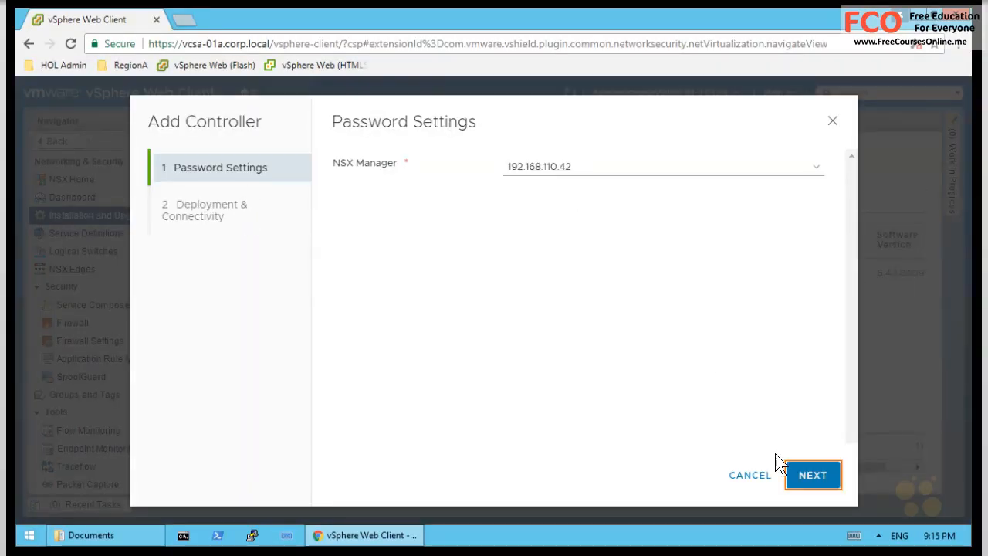
{"action": "left_click", "coordinate": [812, 477]}
{"action": "left_click", "coordinate": [567, 170]}
{"action": "type", "text": "controller-02"}
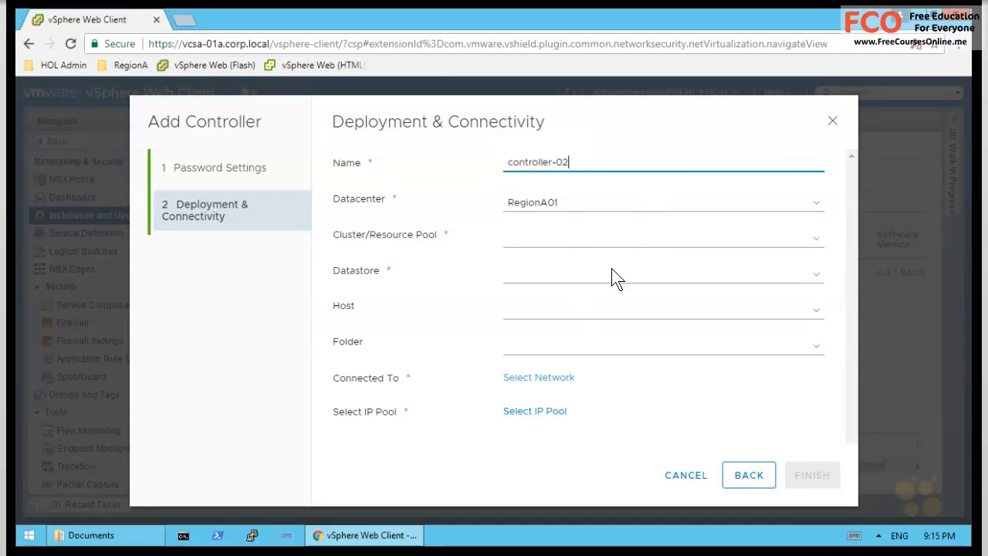
{"action": "left_click", "coordinate": [566, 239]}
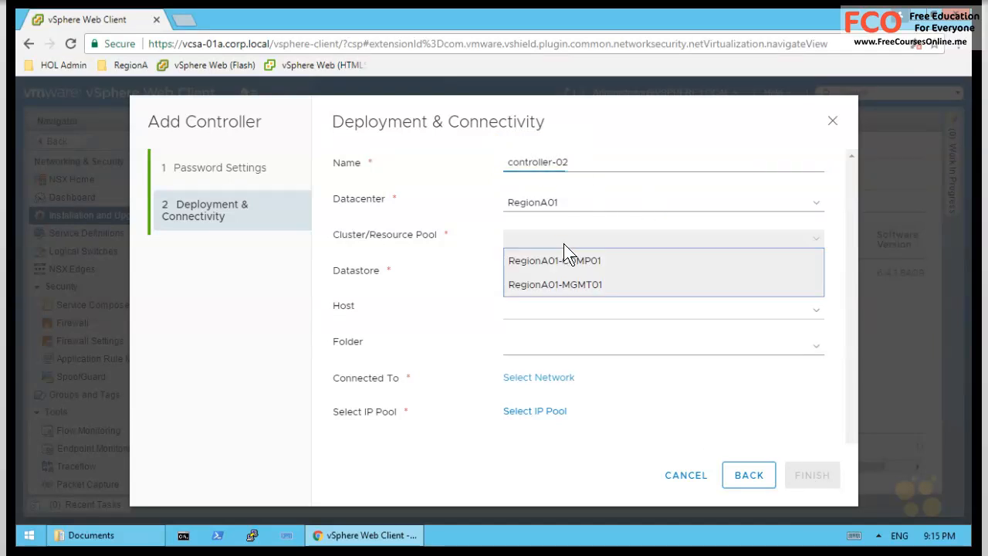
{"action": "left_click", "coordinate": [586, 286]}
{"action": "left_click", "coordinate": [581, 287]}
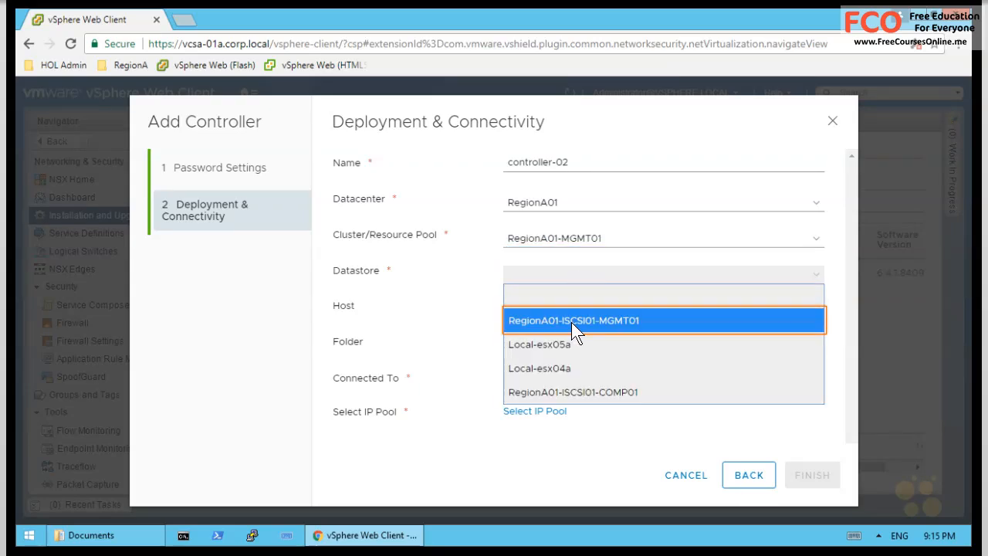
{"action": "left_click", "coordinate": [616, 323]}
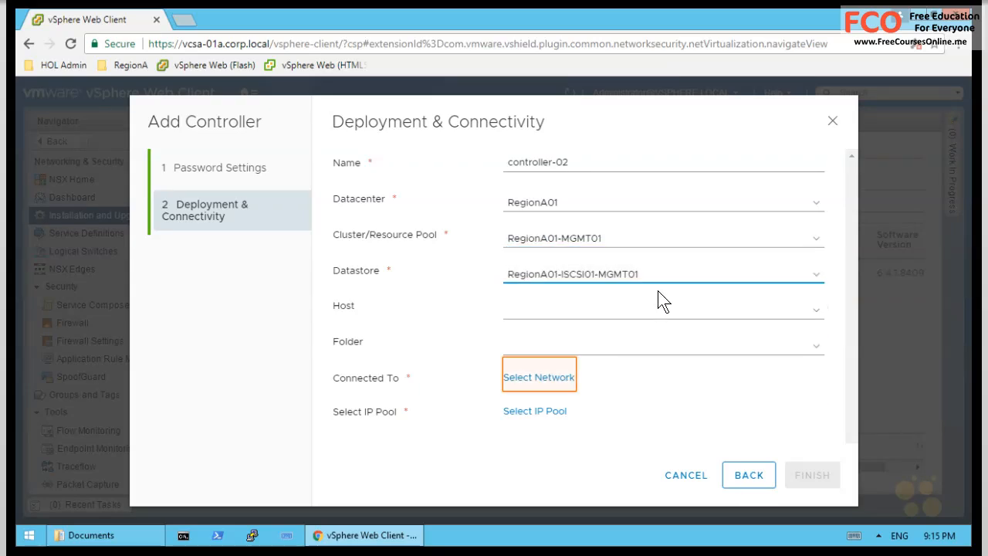
- Give controller-02 network VM-RegionA01-vDS-MGMT and Controller-IP-Pool, then deploy it
{"action": "left_click", "coordinate": [545, 376]}
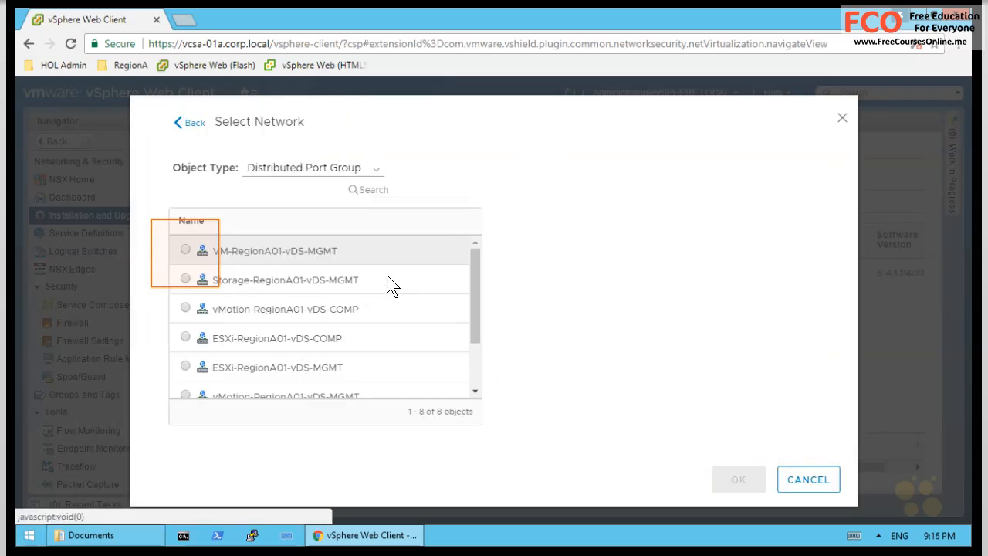
{"action": "left_click", "coordinate": [185, 250]}
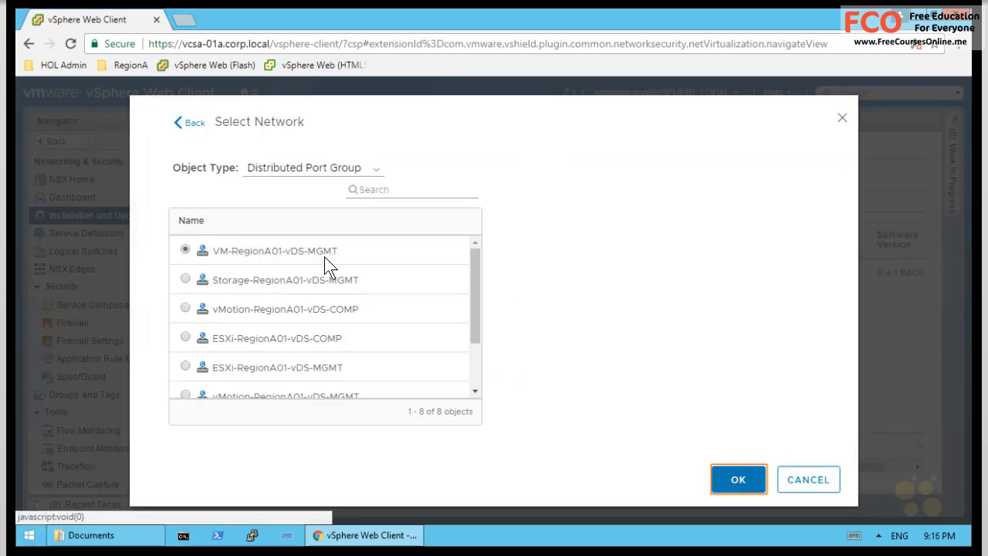
{"action": "left_click", "coordinate": [735, 479]}
{"action": "left_click", "coordinate": [534, 414]}
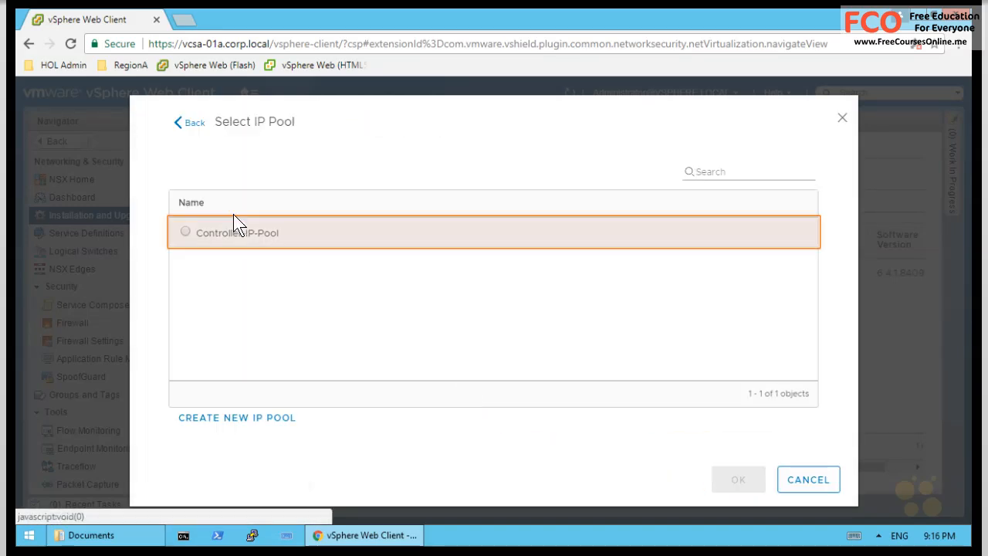
{"action": "left_click", "coordinate": [183, 234]}
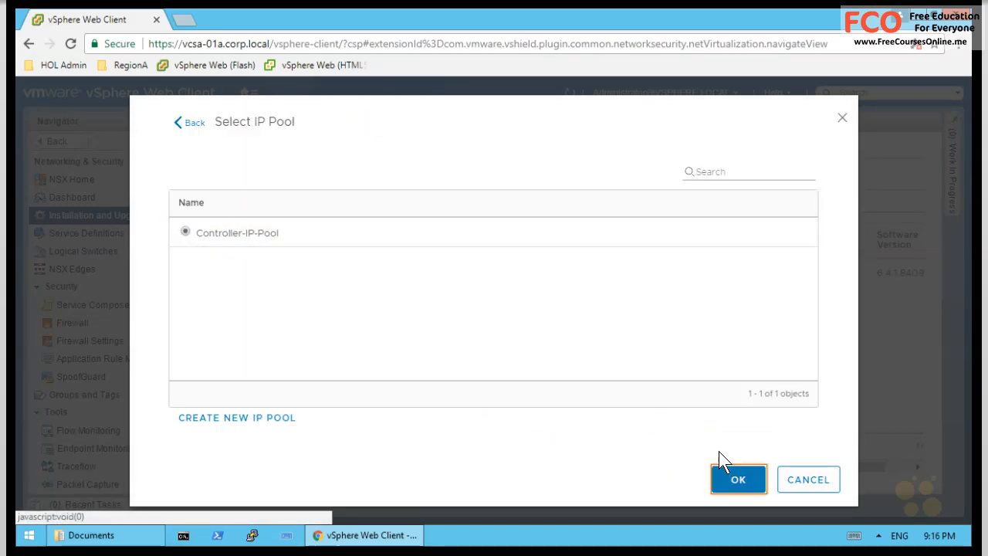
{"action": "left_click", "coordinate": [738, 477]}
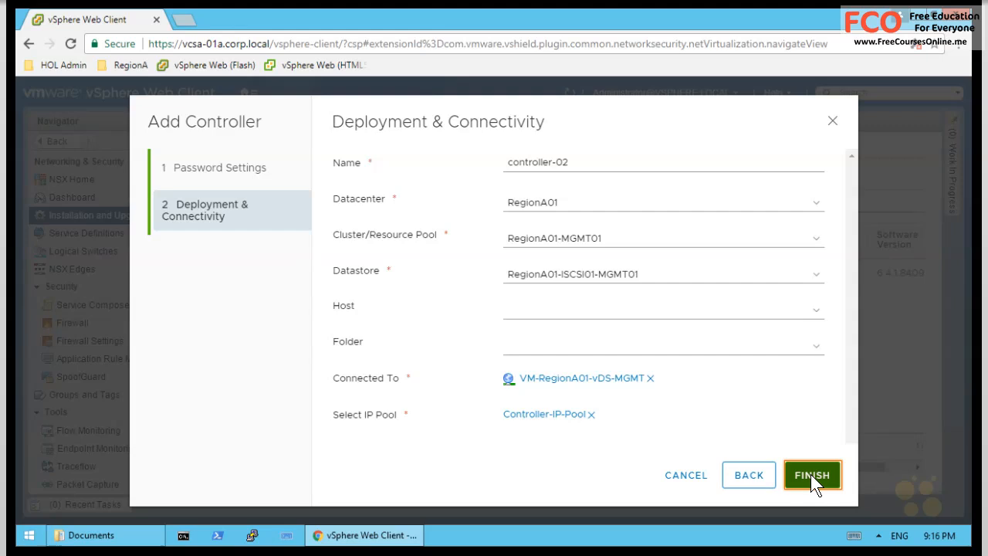
{"action": "left_click", "coordinate": [810, 473]}
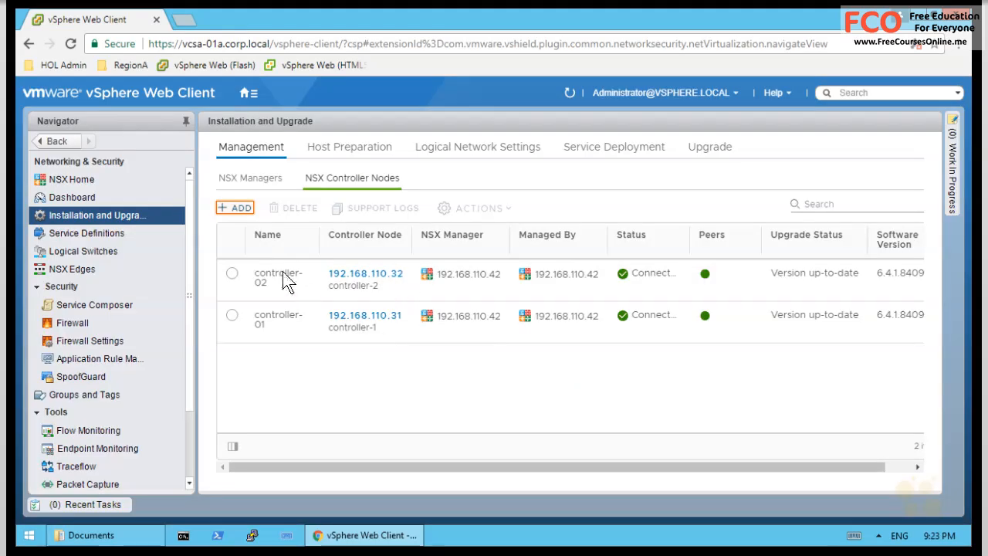
- Add controller-03 on cluster RegionA01-MGMT01 with datastore RegionA01-ISCSI01-MGMT01
{"action": "left_click", "coordinate": [234, 207]}
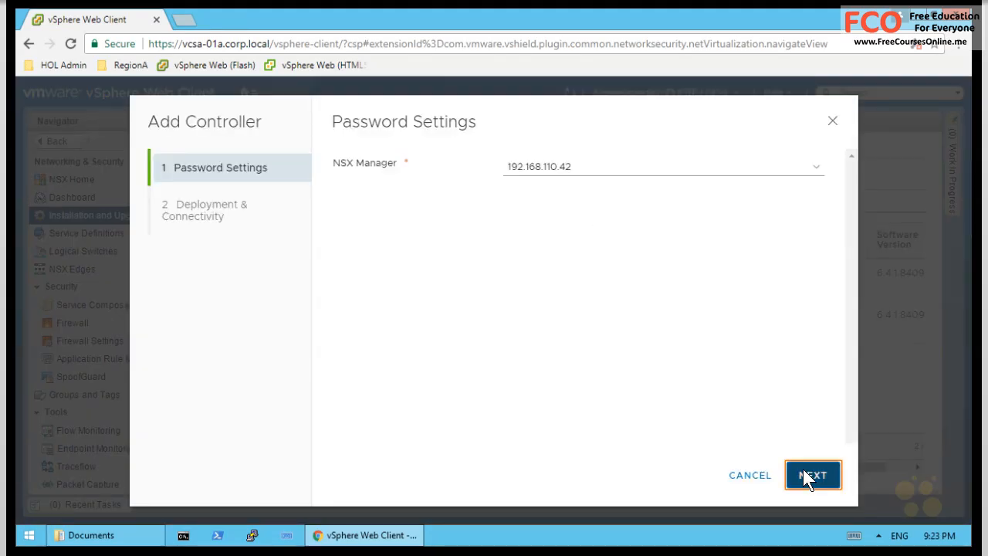
{"action": "left_click", "coordinate": [811, 474]}
{"action": "left_click", "coordinate": [553, 157]}
{"action": "type", "text": "controller-03"}
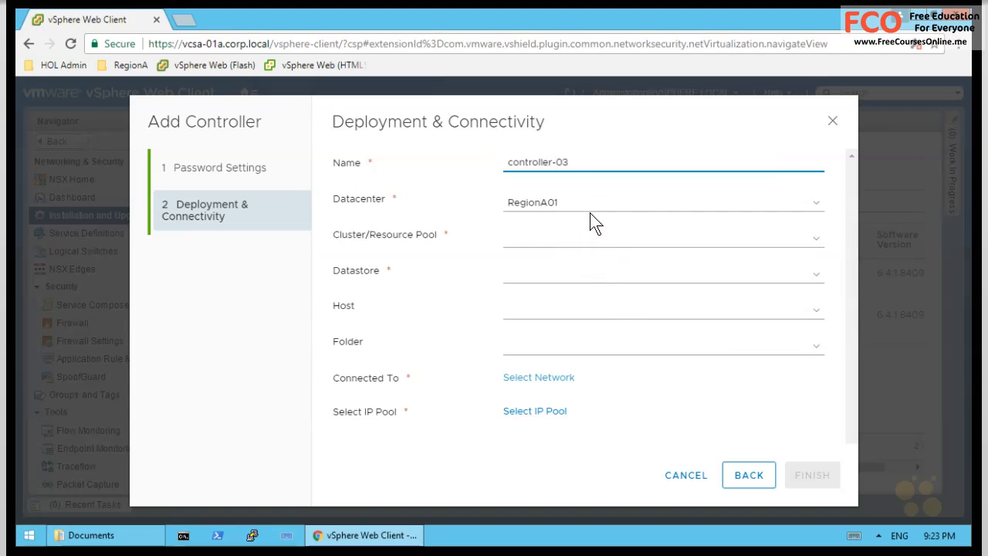
{"action": "left_click", "coordinate": [577, 236]}
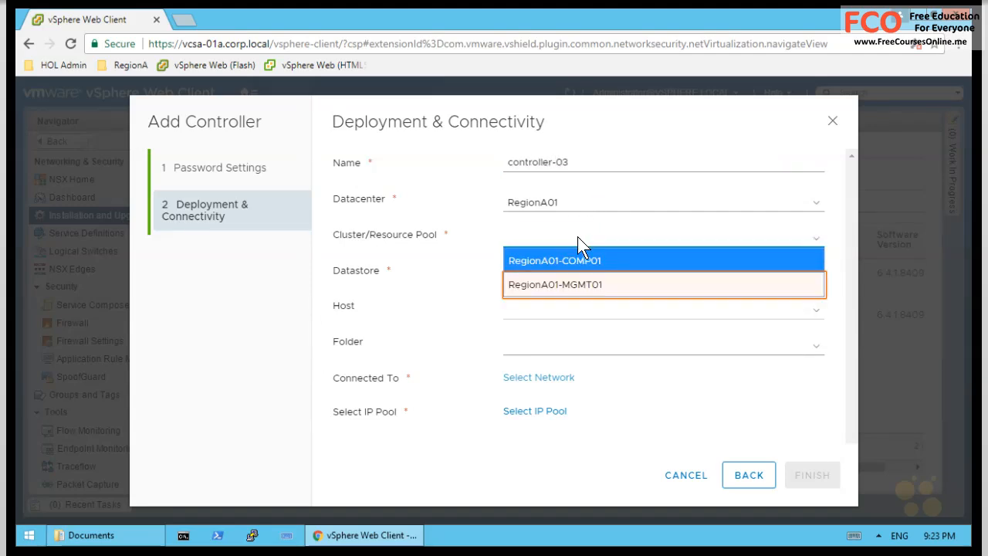
{"action": "left_click", "coordinate": [576, 283]}
{"action": "left_click", "coordinate": [584, 277]}
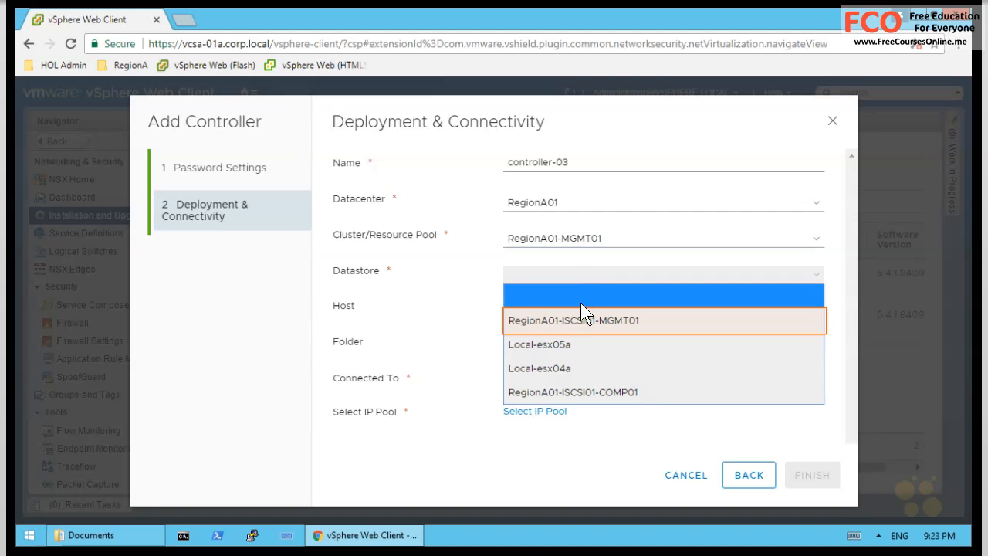
{"action": "left_click", "coordinate": [619, 322]}
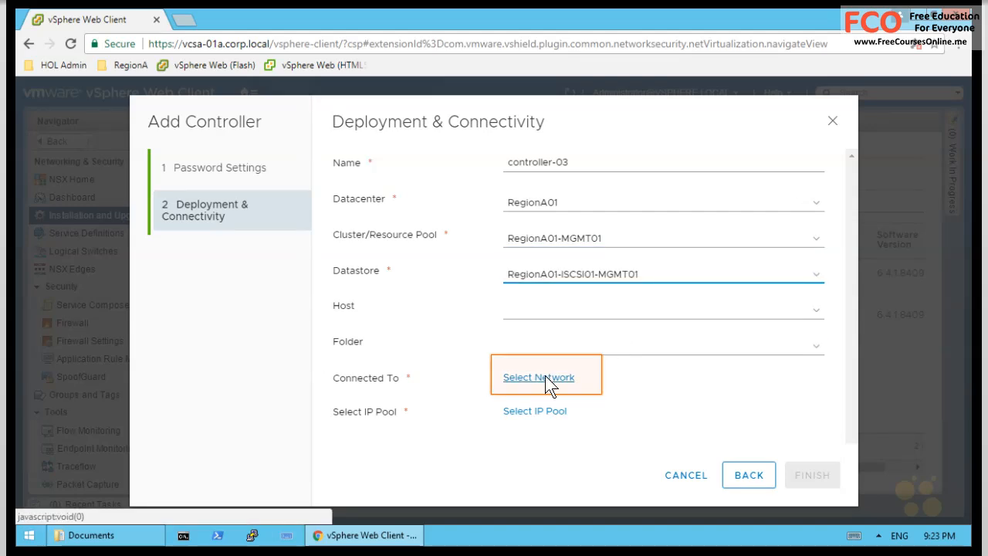
- Give controller-03 network VM-RegionA01-vDS-MGMT and Controller-IP-Pool, then deploy it
{"action": "left_click", "coordinate": [542, 377]}
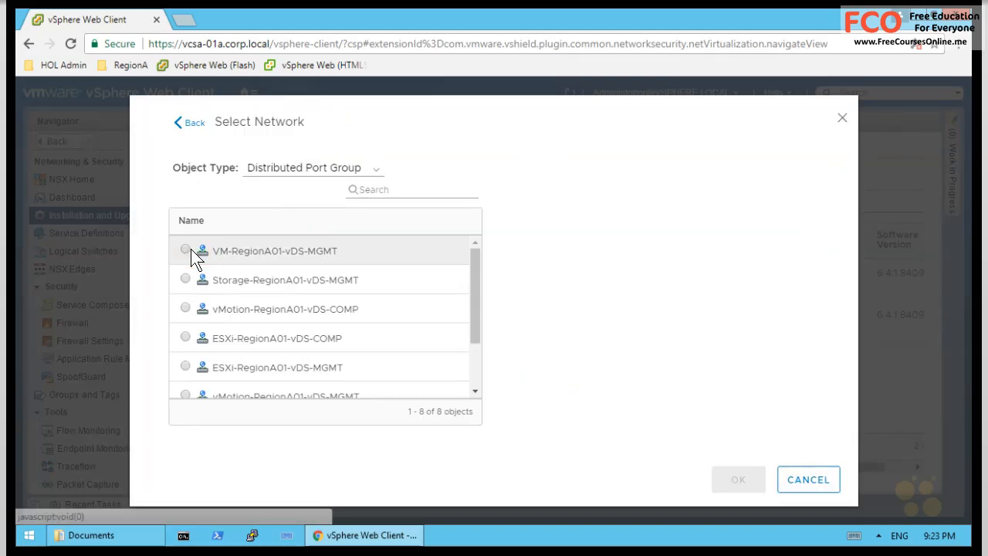
{"action": "left_click", "coordinate": [186, 249]}
{"action": "left_click", "coordinate": [737, 479]}
{"action": "left_click", "coordinate": [533, 411]}
{"action": "left_click", "coordinate": [184, 232]}
{"action": "left_click", "coordinate": [754, 480]}
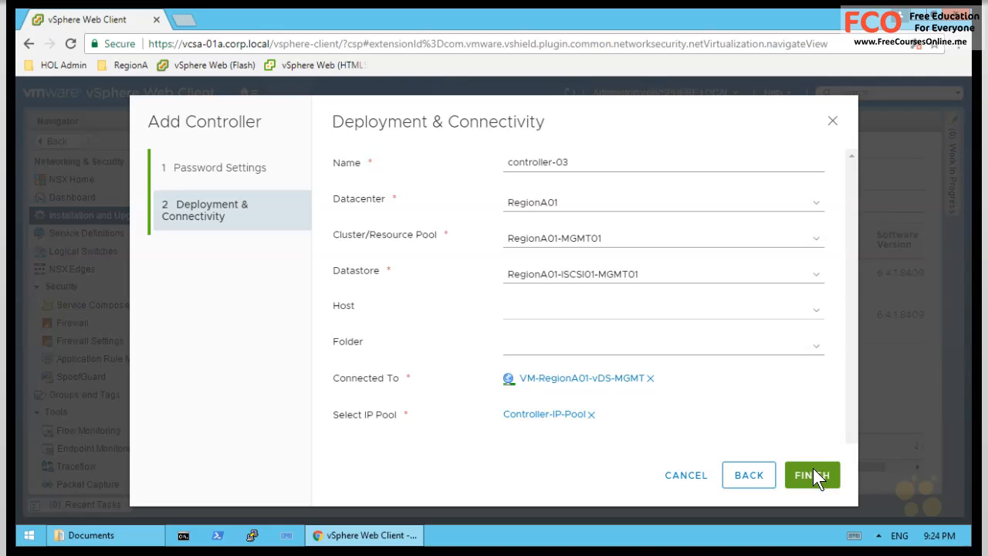
{"action": "left_click", "coordinate": [813, 468]}
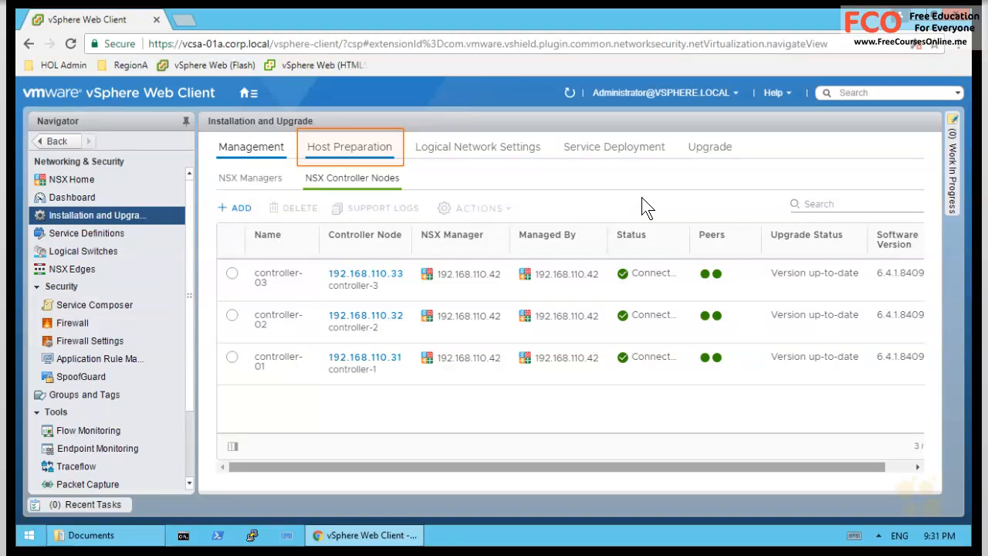
- Switch to Host Preparation to see RegionA01-COMP01's hosts awaiting the NSX install
{"action": "left_click", "coordinate": [346, 146]}
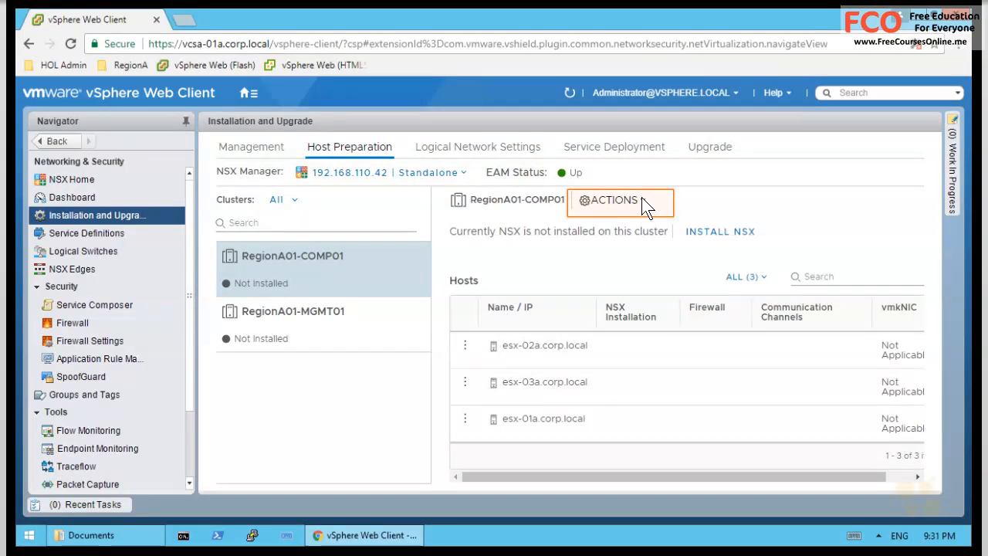
- Install NSX on cluster RegionA01-COMP01 and confirm the install
{"action": "left_click", "coordinate": [642, 199]}
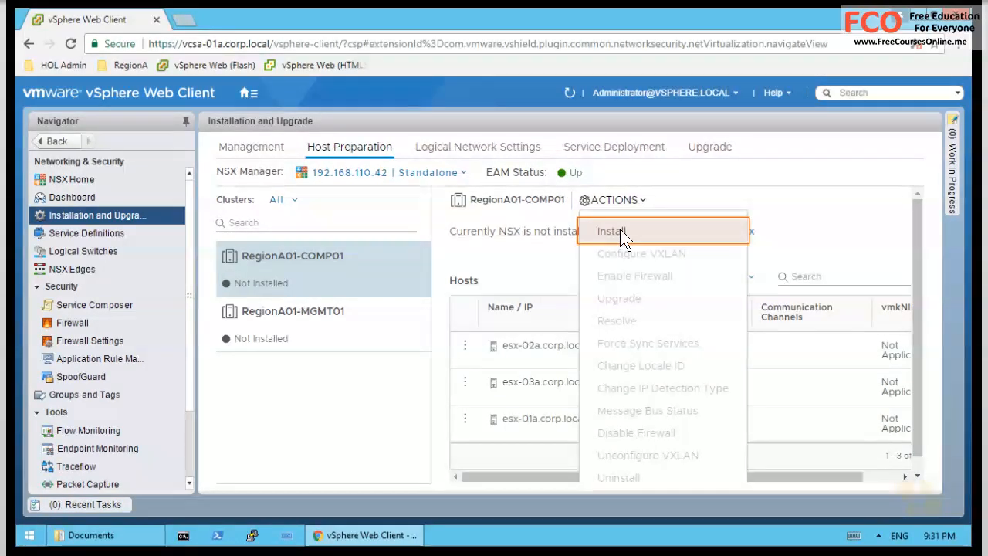
{"action": "left_click", "coordinate": [620, 228]}
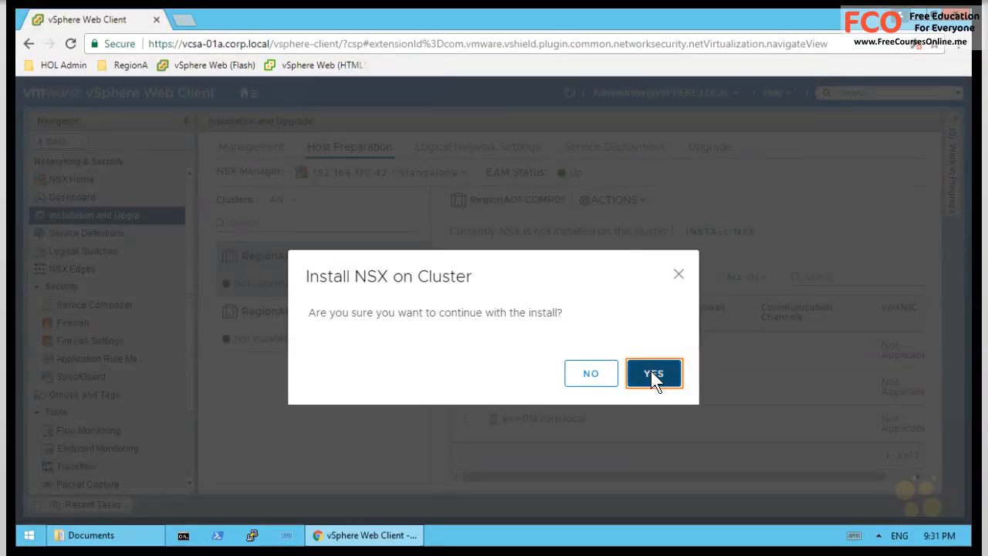
{"action": "left_click", "coordinate": [652, 373]}
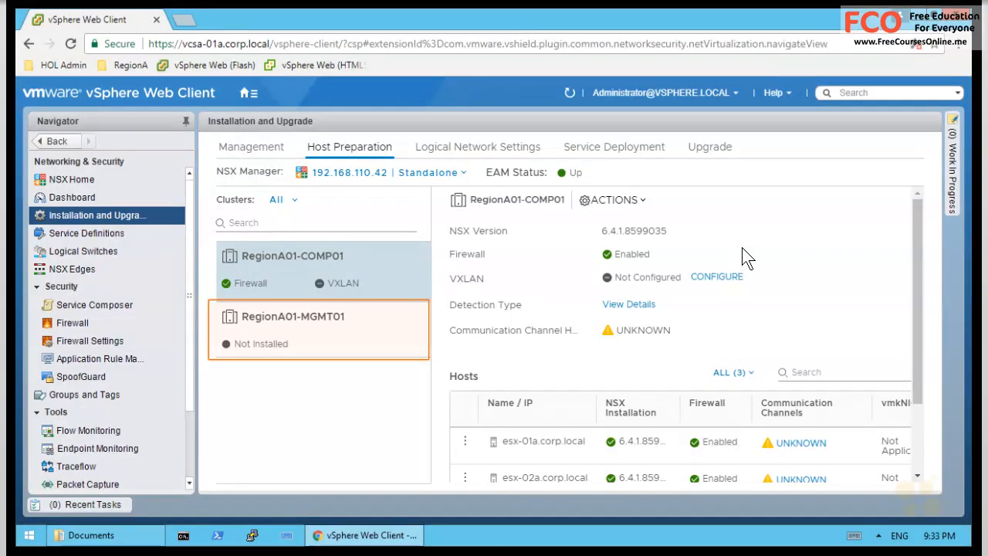
- Select RegionA01-MGMT01, install NSX on it and confirm the prompt
{"action": "left_click", "coordinate": [286, 343]}
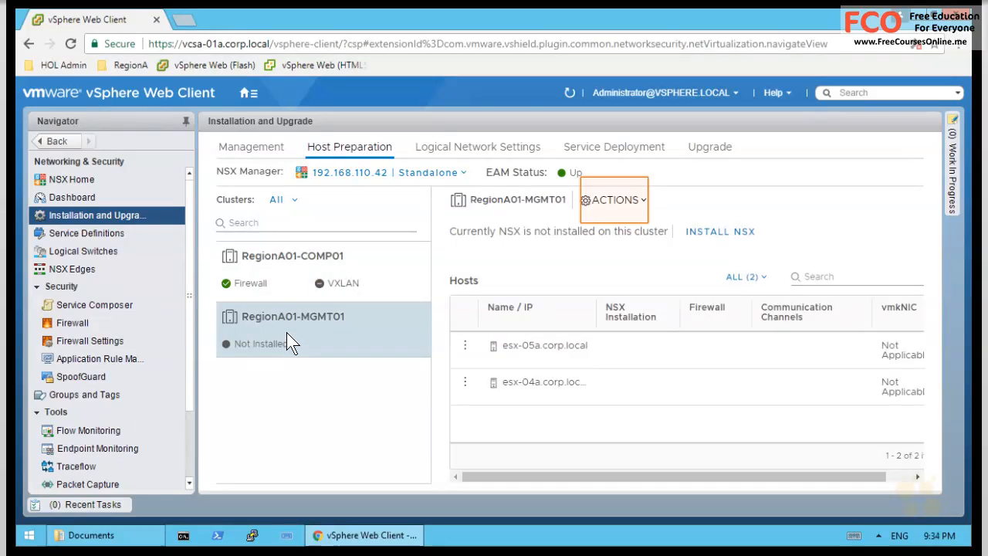
{"action": "left_click", "coordinate": [638, 201]}
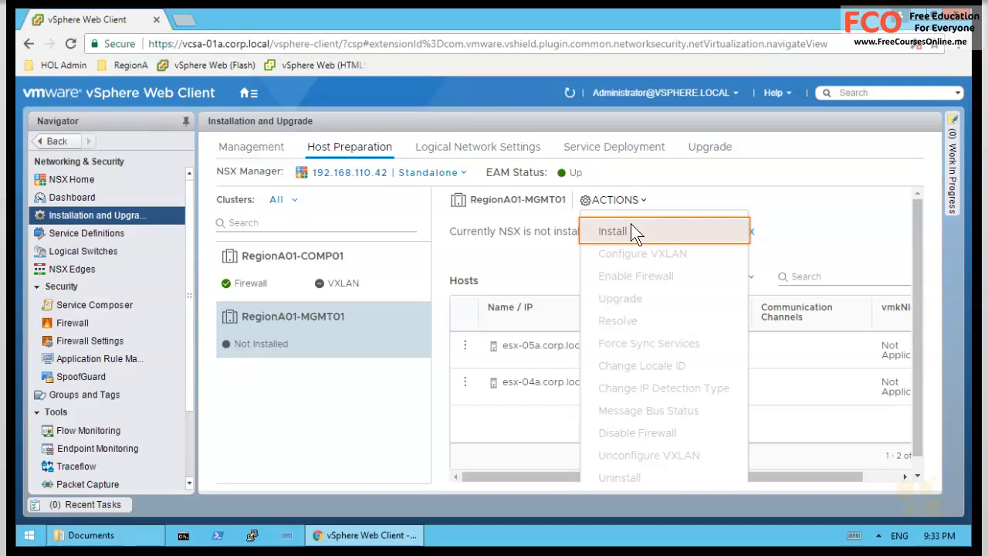
{"action": "left_click", "coordinate": [611, 231]}
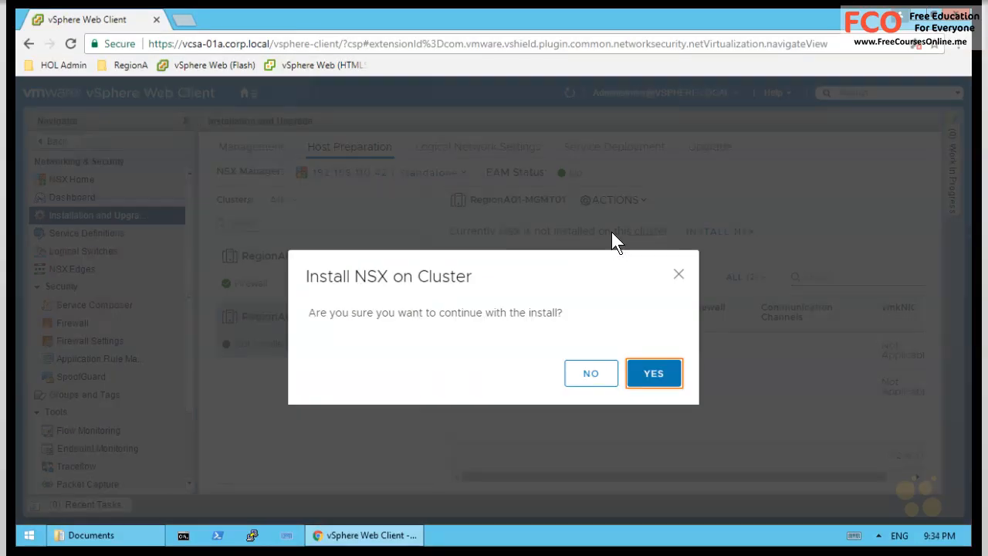
{"action": "left_click", "coordinate": [644, 372]}
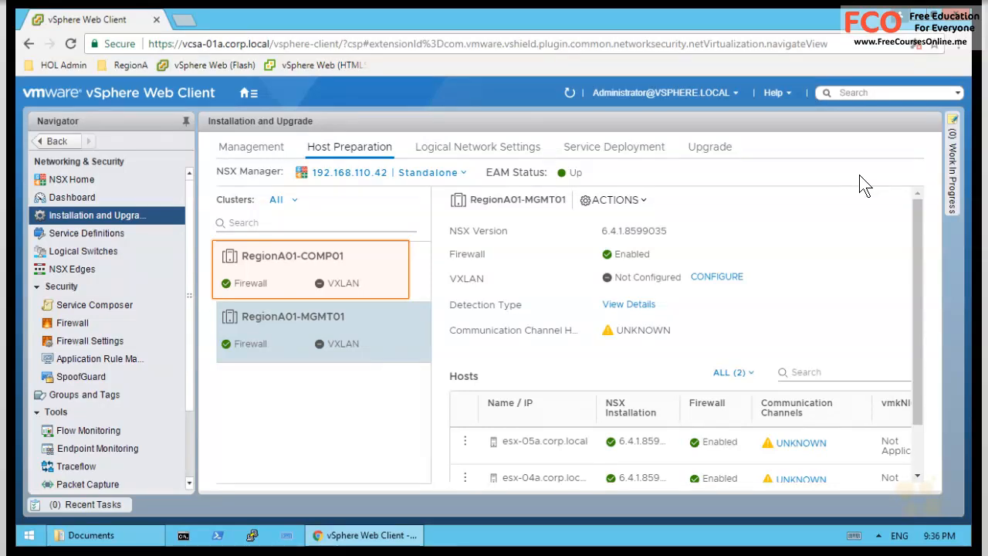
- Open Configure VXLAN Networking for cluster RegionA01-COMP01
{"action": "left_click", "coordinate": [319, 267]}
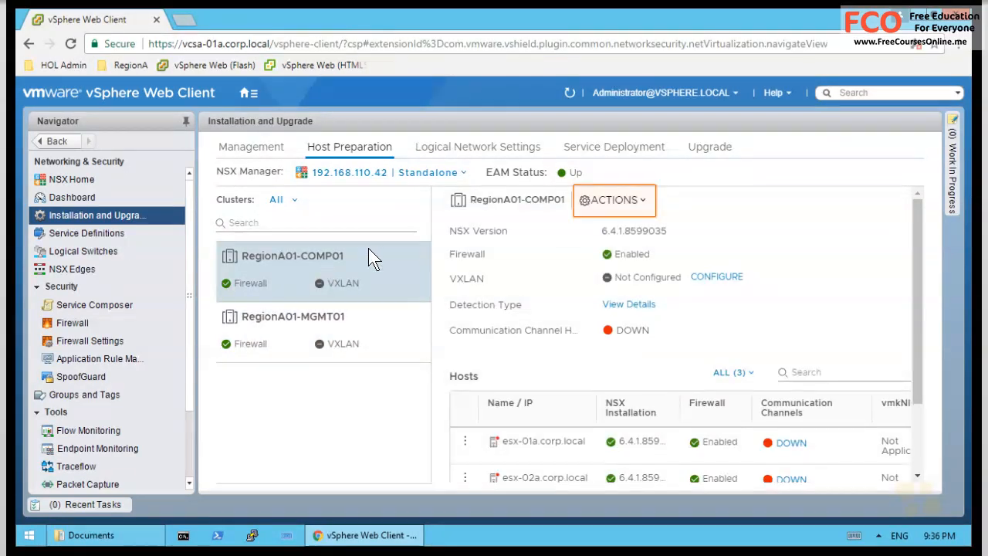
{"action": "left_click", "coordinate": [639, 199]}
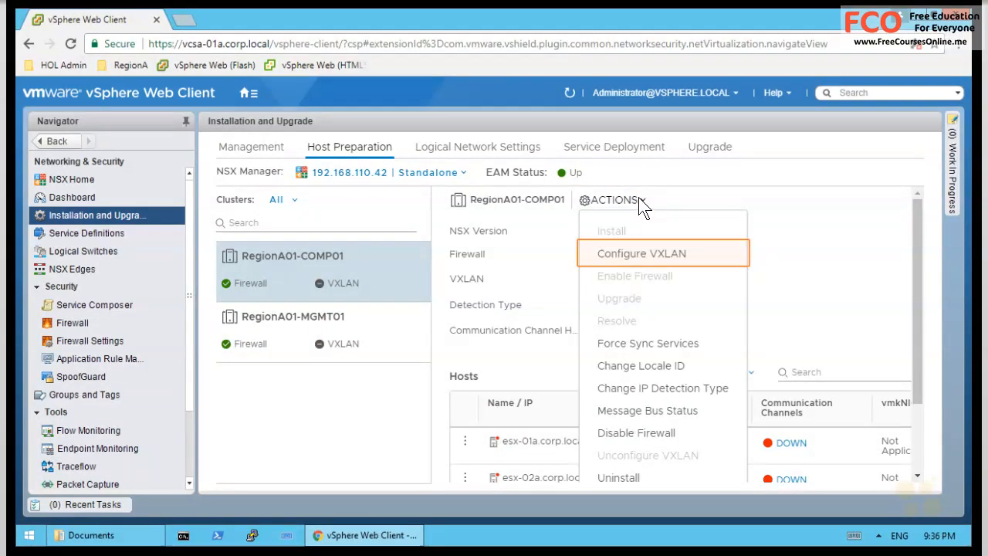
{"action": "left_click", "coordinate": [690, 253]}
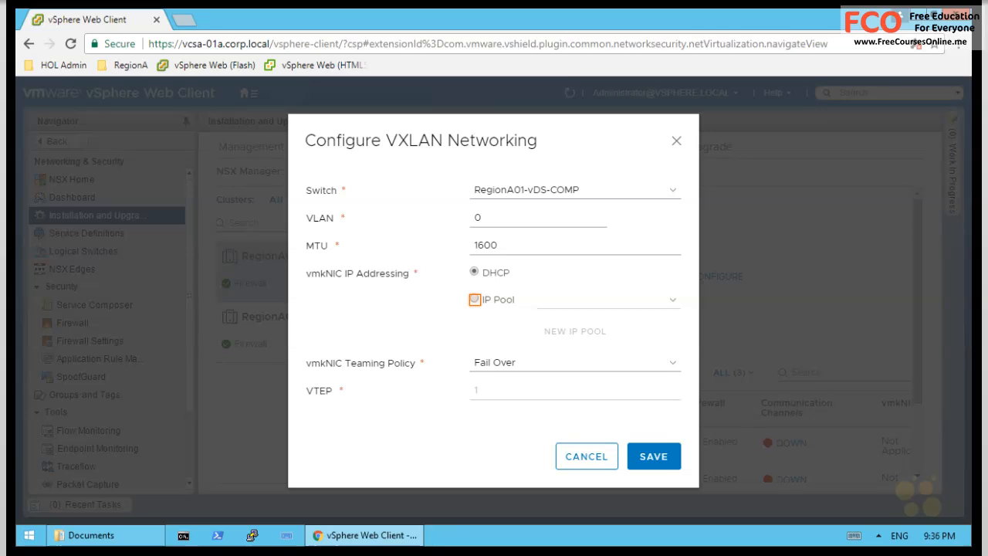
- Mark up the RegionA01-vDS-COMP, VLAN 0 and MTU 1600 settings, then clear the annotations
{"action": "left_click_drag", "start_coordinate": [302, 286], "coordinate": [331, 282]}
{"action": "left_click_drag", "start_coordinate": [305, 373], "coordinate": [325, 371]}
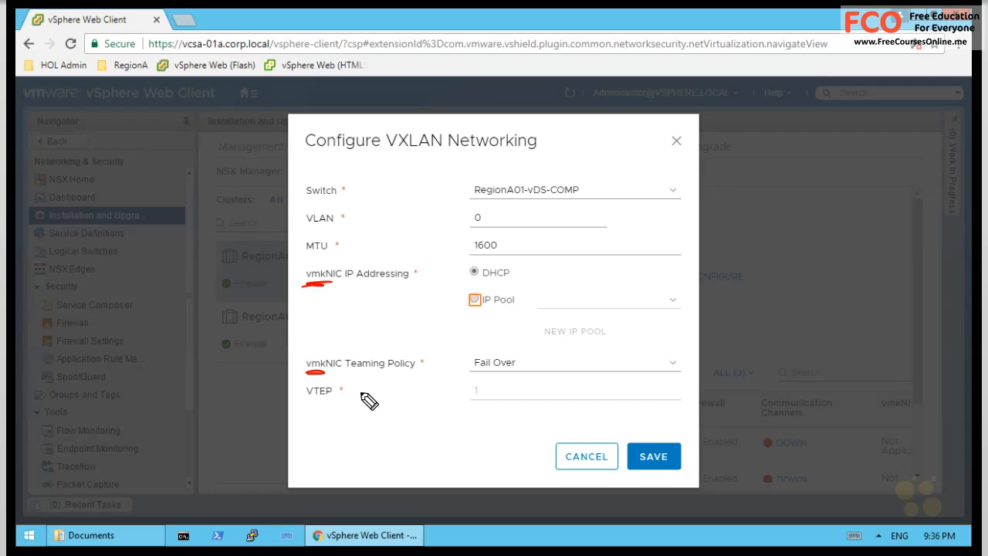
{"action": "mouse_move", "coordinate": [739, 220]}
{"action": "left_mouse_down"}
{"action": "mouse_move", "coordinate": [774, 231]}
{"action": "mouse_move", "coordinate": [849, 205]}
{"action": "mouse_move", "coordinate": [847, 224]}
{"action": "left_mouse_up"}
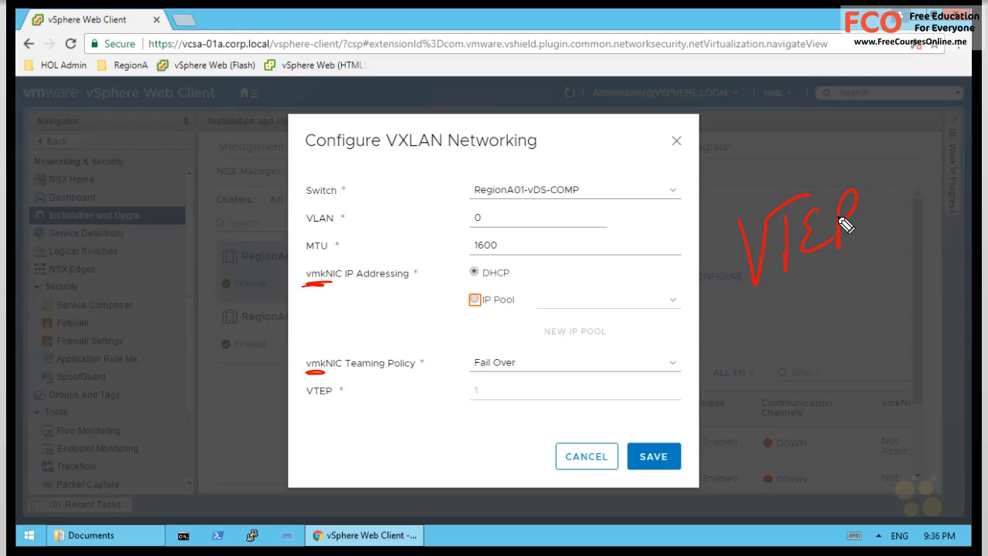
{"action": "key", "text": "e"}
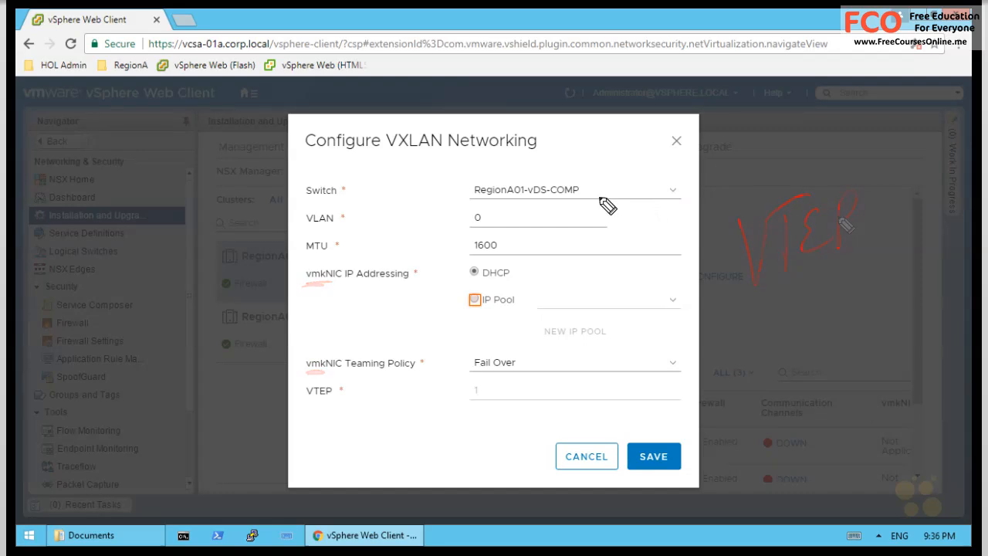
{"action": "left_click_drag", "start_coordinate": [254, 187], "coordinate": [287, 199]}
{"action": "left_click_drag", "start_coordinate": [473, 200], "coordinate": [575, 200]}
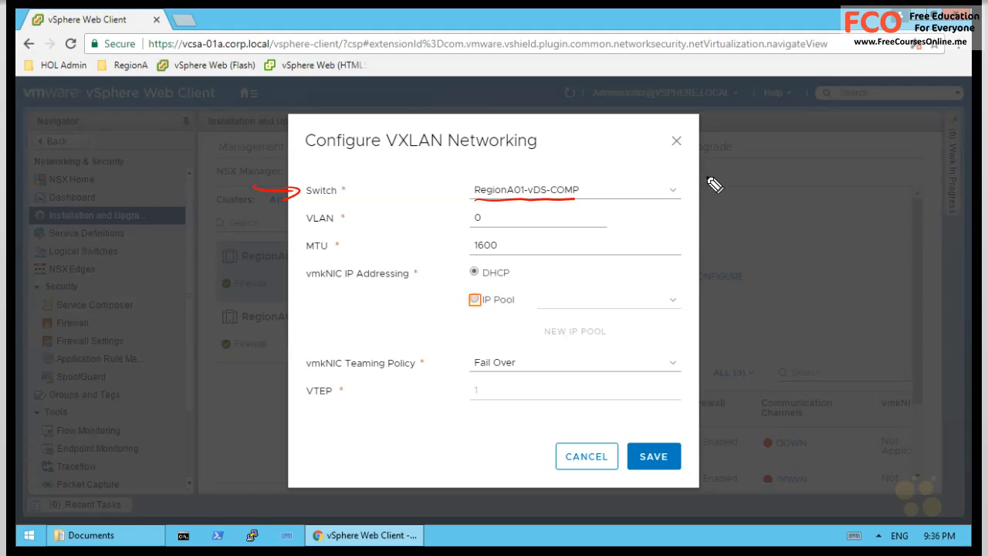
{"action": "left_click_drag", "start_coordinate": [693, 176], "coordinate": [610, 185]}
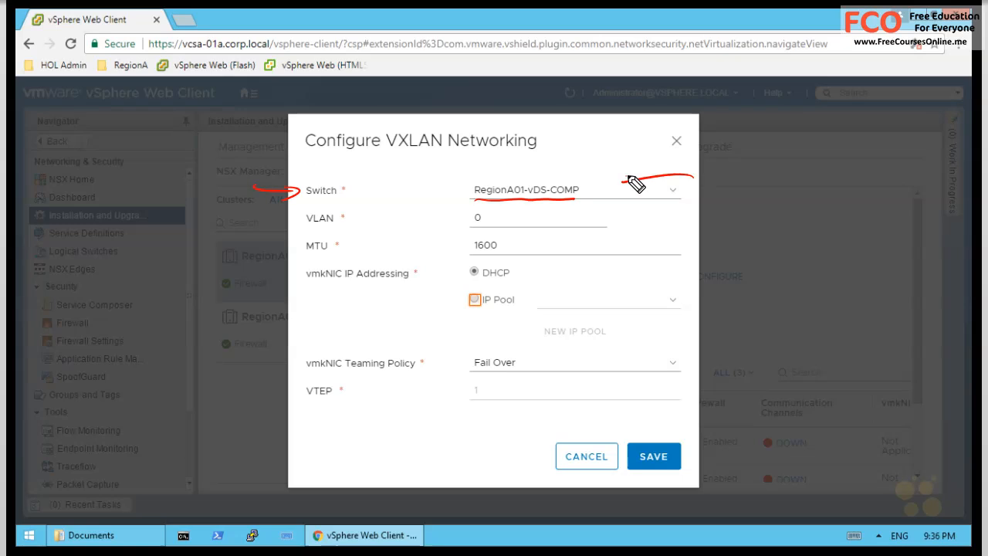
{"action": "mouse_move", "coordinate": [698, 165]}
{"action": "left_mouse_down"}
{"action": "mouse_move", "coordinate": [720, 180]}
{"action": "mouse_move", "coordinate": [823, 180]}
{"action": "mouse_move", "coordinate": [847, 164]}
{"action": "left_mouse_up"}
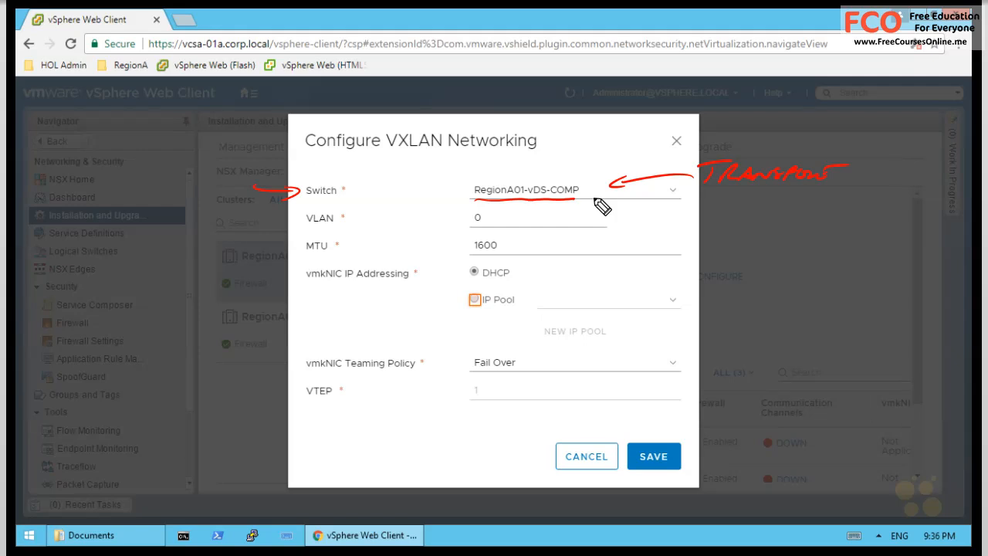
{"action": "left_click_drag", "start_coordinate": [559, 219], "coordinate": [497, 218]}
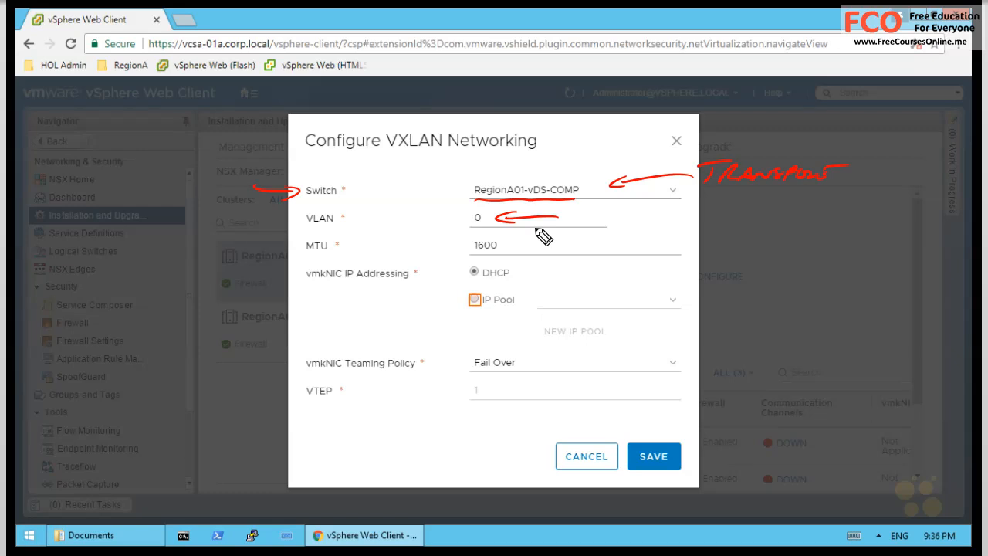
{"action": "left_click_drag", "start_coordinate": [703, 186], "coordinate": [825, 184]}
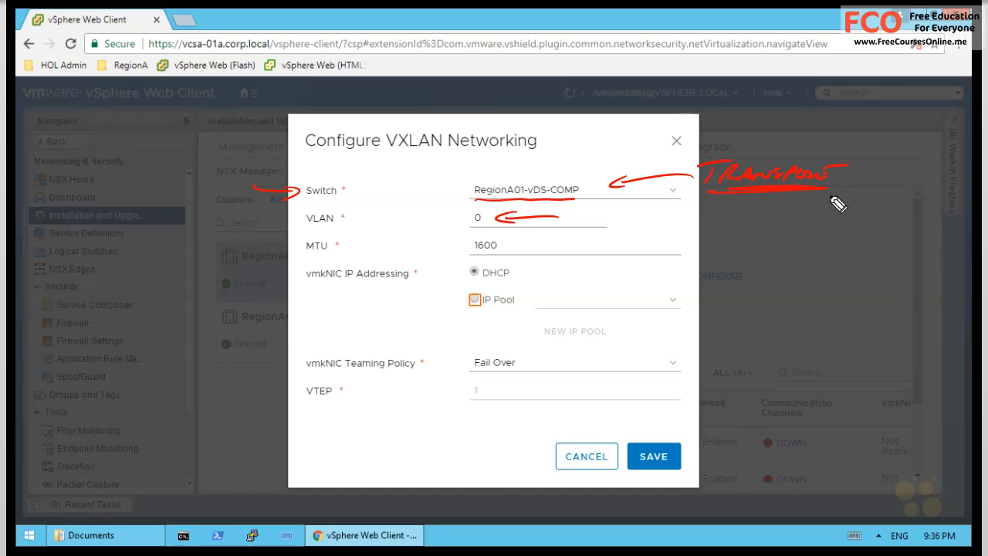
{"action": "left_click_drag", "start_coordinate": [463, 253], "coordinate": [532, 236]}
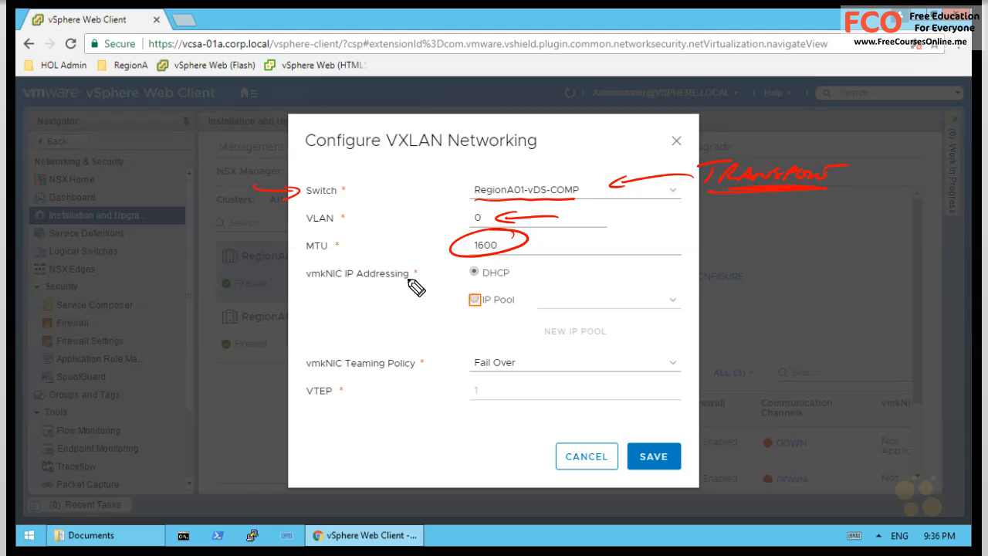
{"action": "mouse_move", "coordinate": [308, 308]}
{"action": "left_mouse_down"}
{"action": "mouse_move", "coordinate": [312, 332]}
{"action": "mouse_move", "coordinate": [319, 308]}
{"action": "mouse_move", "coordinate": [346, 324]}
{"action": "mouse_move", "coordinate": [408, 311]}
{"action": "mouse_move", "coordinate": [446, 280]}
{"action": "mouse_move", "coordinate": [425, 326]}
{"action": "mouse_move", "coordinate": [448, 309]}
{"action": "mouse_move", "coordinate": [401, 339]}
{"action": "left_mouse_up"}
{"action": "key", "text": "e"}
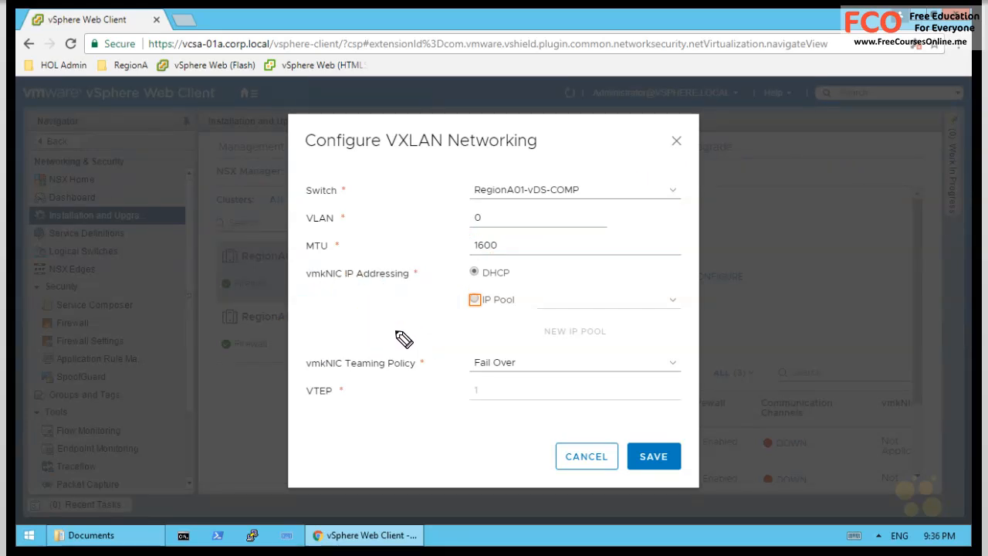
{"action": "key", "text": "Escape"}
- Create IP pool VTEP-Pool-RegionA01: gateway 192.168.130.1, prefix 24, DNS 192.168.110.10, suffix corp.local
{"action": "left_click", "coordinate": [473, 300]}
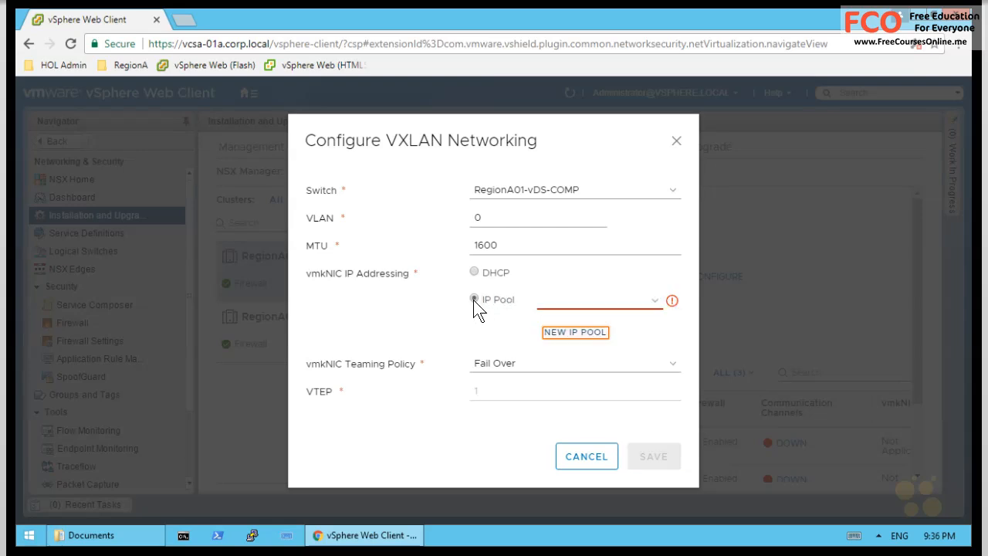
{"action": "left_click", "coordinate": [566, 331]}
{"action": "left_click", "coordinate": [509, 177]}
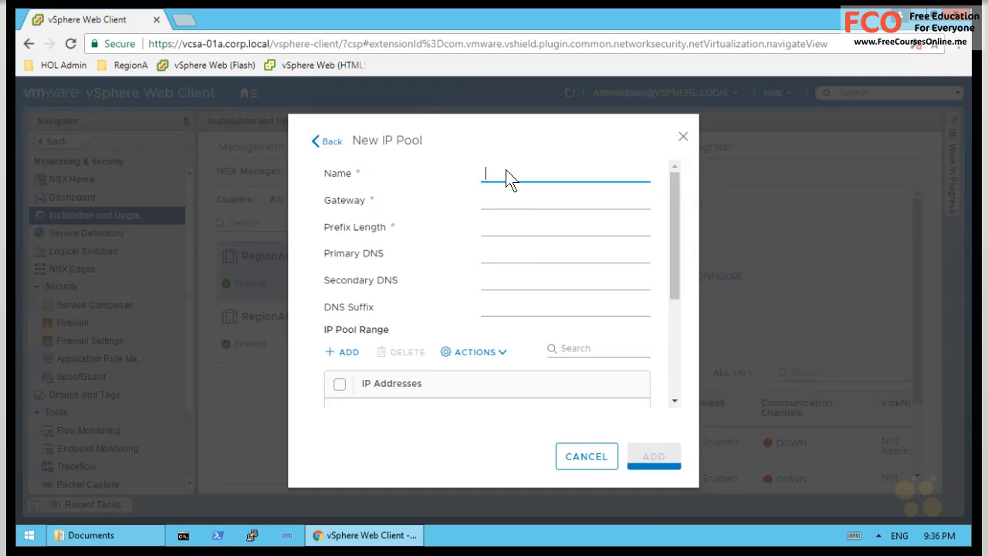
{"action": "type", "text": "VTEP-Pool-RegionA01"}
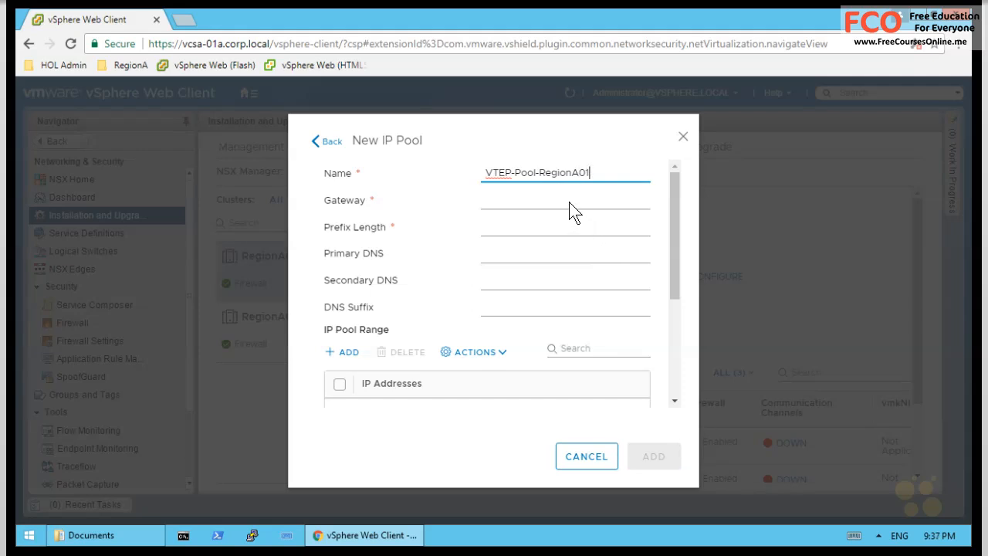
{"action": "left_click", "coordinate": [514, 202]}
{"action": "type", "text": "192.168.130.1"}
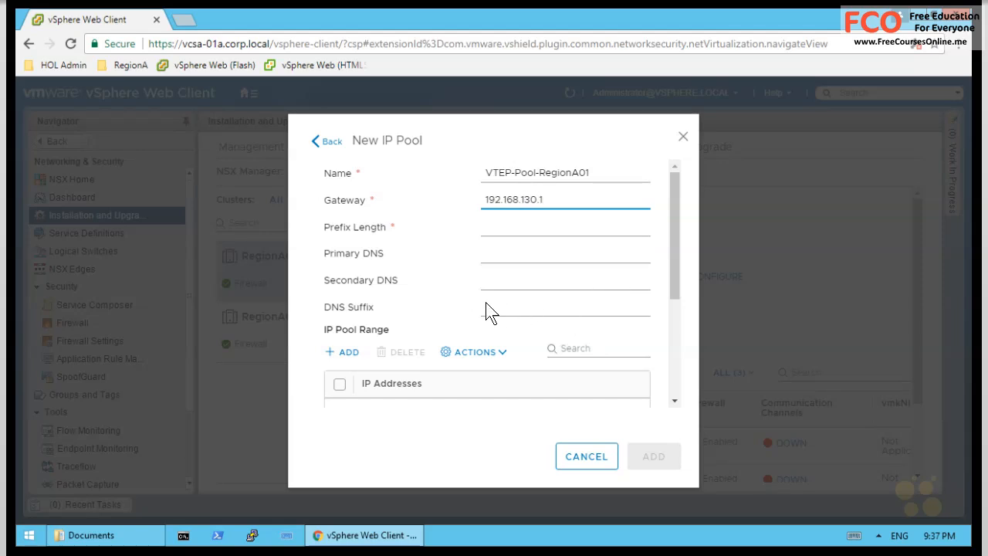
{"action": "key", "text": "Tab"}
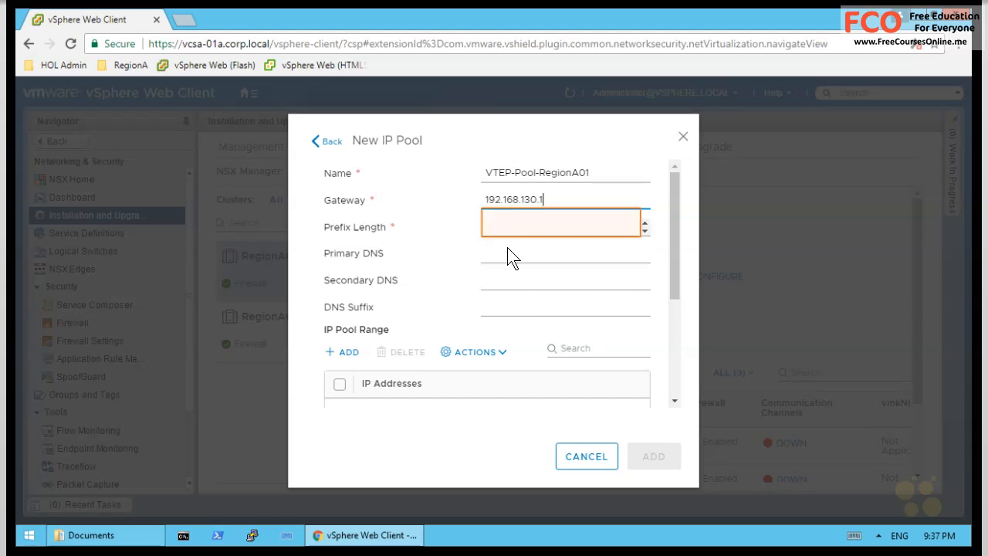
{"action": "type", "text": "24"}
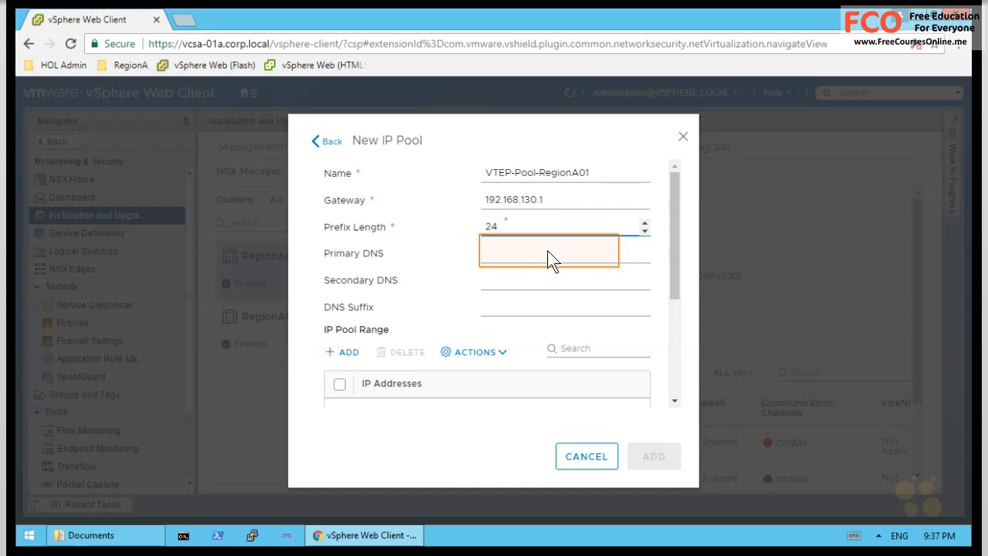
{"action": "left_click", "coordinate": [517, 256]}
{"action": "type", "text": "192.16"}
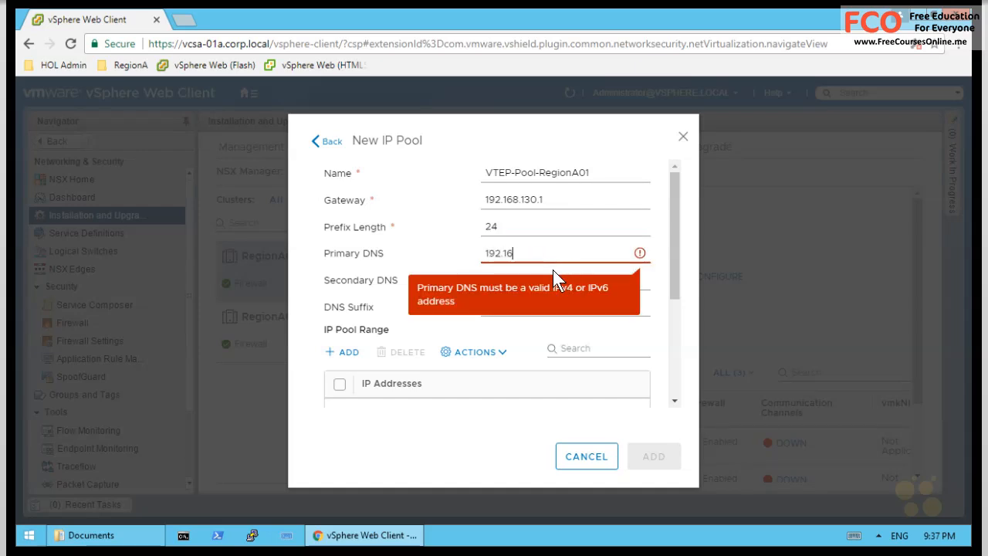
{"action": "type", "text": "8.110.10"}
{"action": "left_click", "coordinate": [595, 286]}
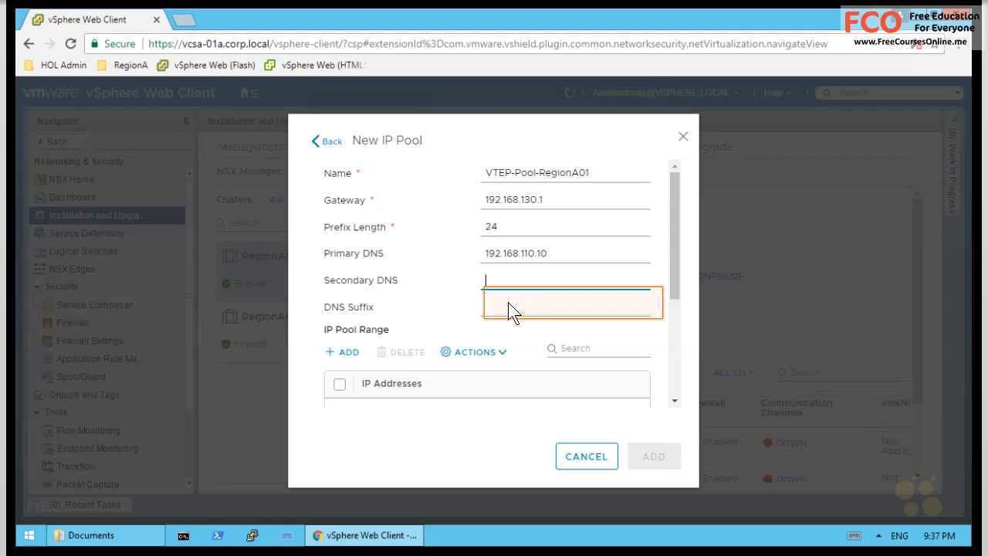
{"action": "left_click", "coordinate": [529, 309]}
{"action": "type", "text": "corp.local"}
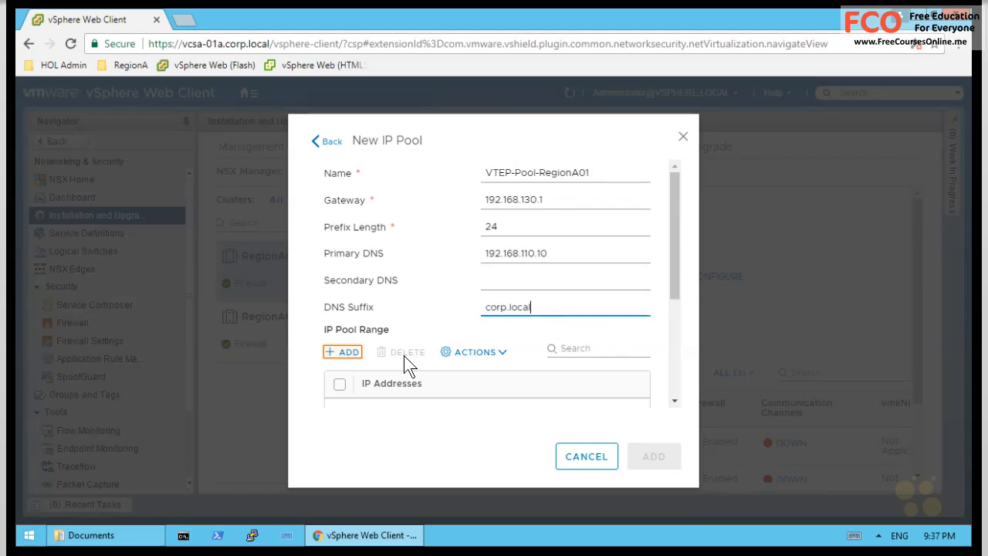
- Add range 192.168.130.51-192.168.130.56, create the pool, select it and save the VXLAN settings
{"action": "left_click", "coordinate": [345, 352]}
{"action": "left_click", "coordinate": [436, 400]}
{"action": "type", "text": "192.168.130"}
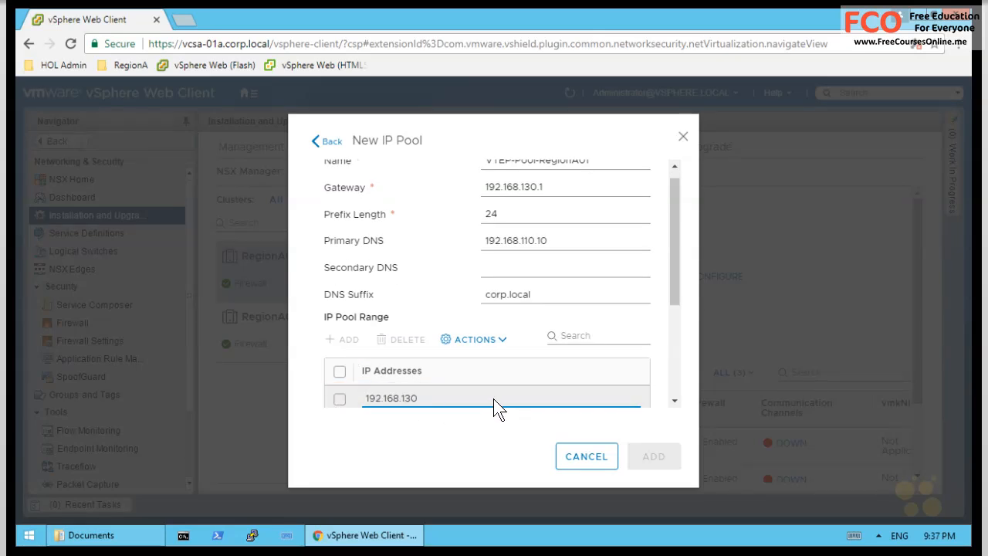
{"action": "type", "text": ".51-192.168.130.56"}
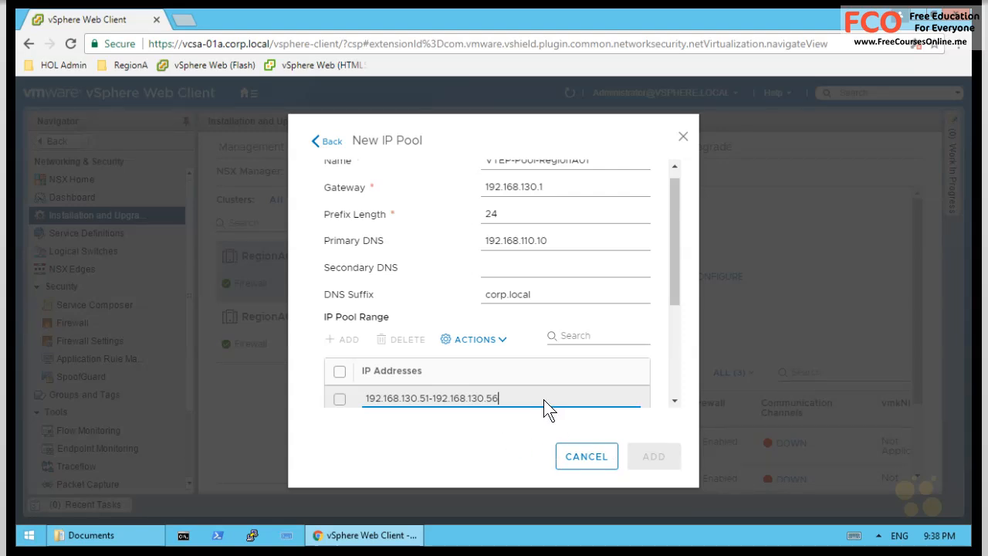
{"action": "left_click", "coordinate": [589, 432]}
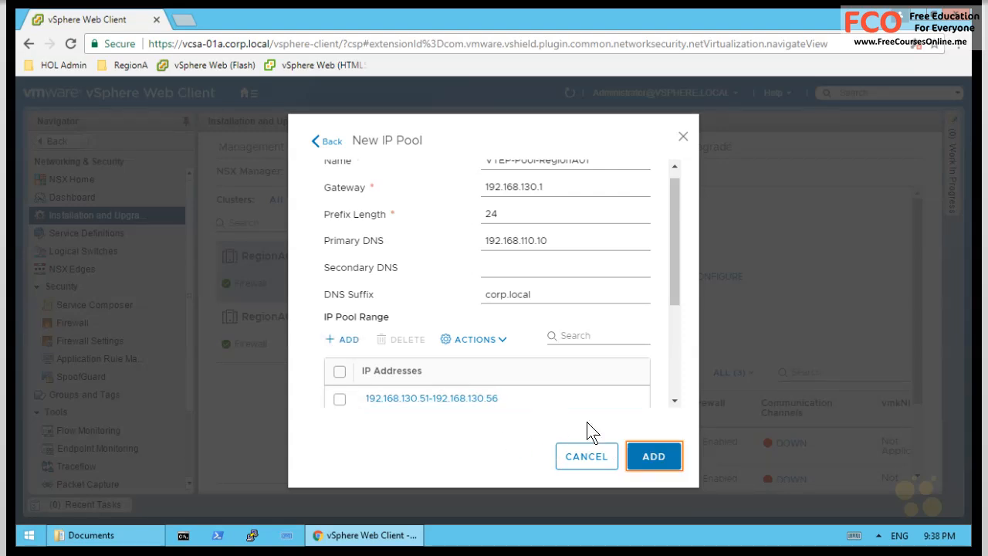
{"action": "left_click", "coordinate": [656, 463]}
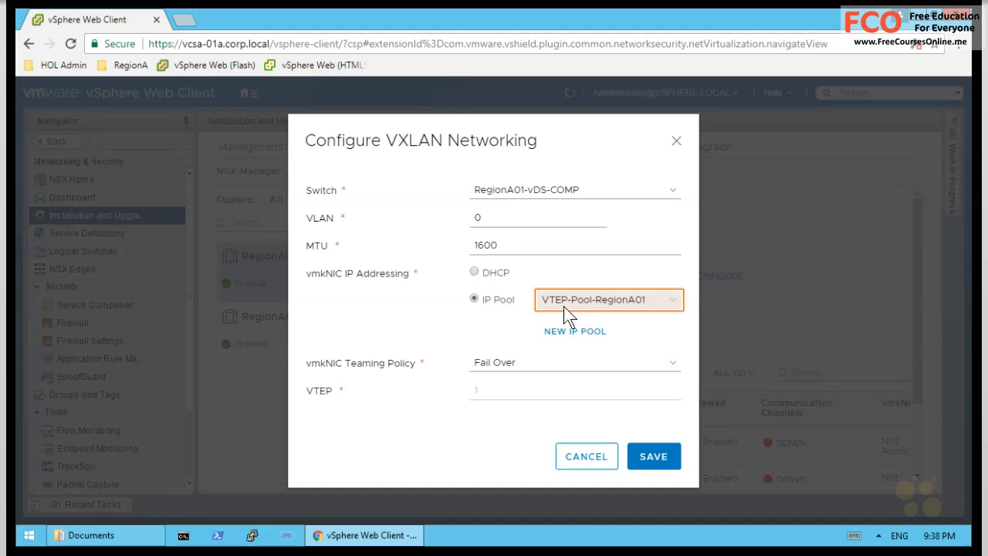
{"action": "left_click", "coordinate": [563, 306]}
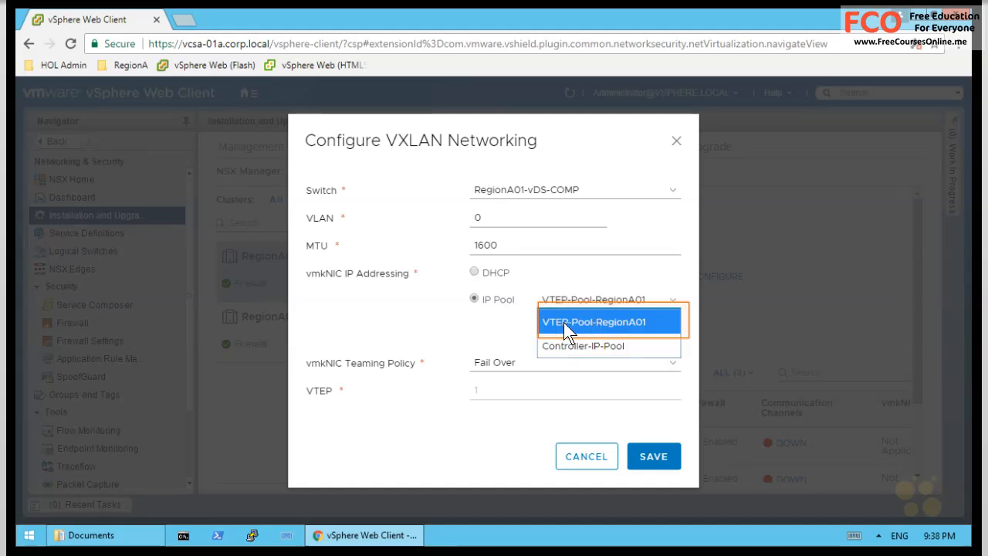
{"action": "left_click", "coordinate": [593, 322]}
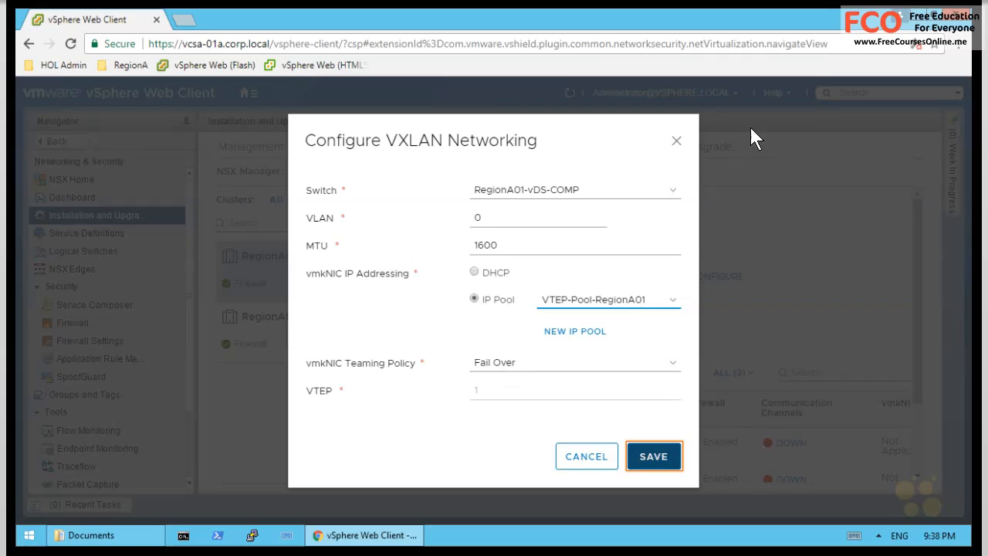
{"action": "left_click", "coordinate": [654, 456]}
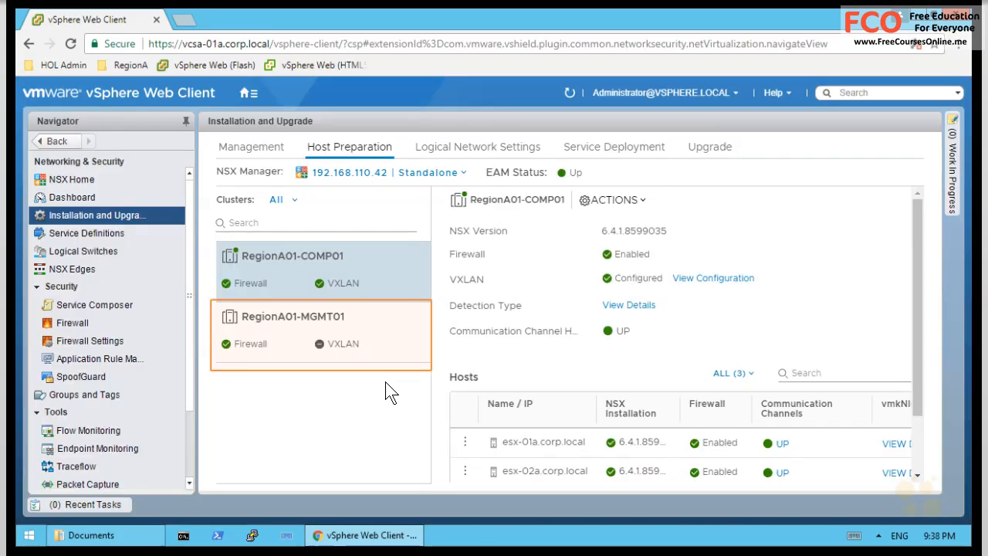
- Start configuring VXLAN on RegionA01-MGMT01, keeping RegionA01-vDS-COMP as the distributed switch
{"action": "left_click_drag", "start_coordinate": [605, 357], "coordinate": [595, 324]}
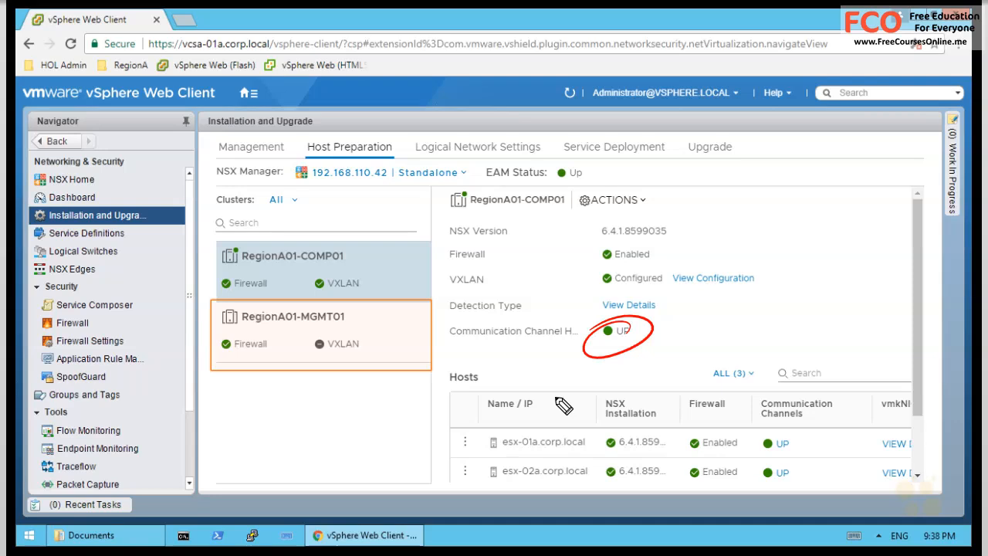
{"action": "key", "text": "Escape"}
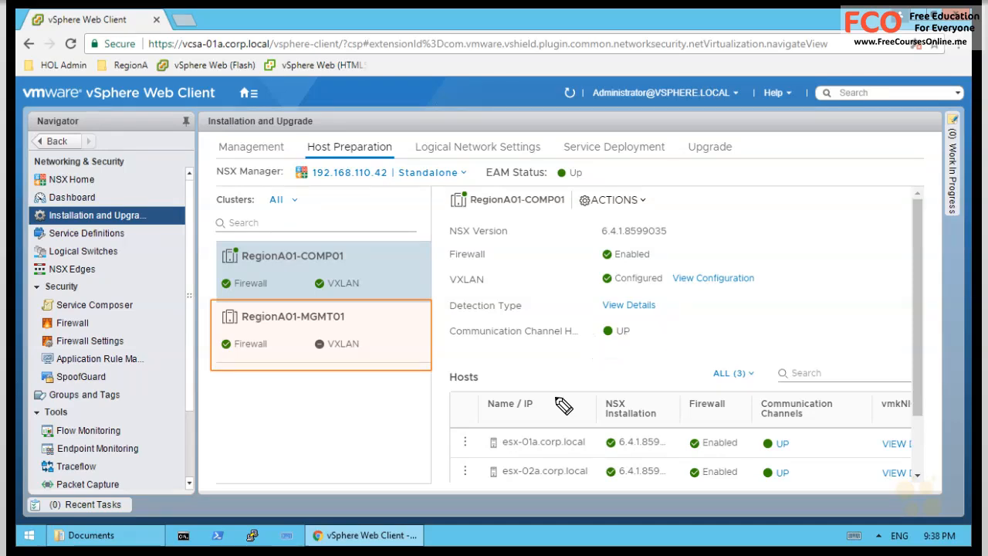
{"action": "left_click", "coordinate": [355, 334]}
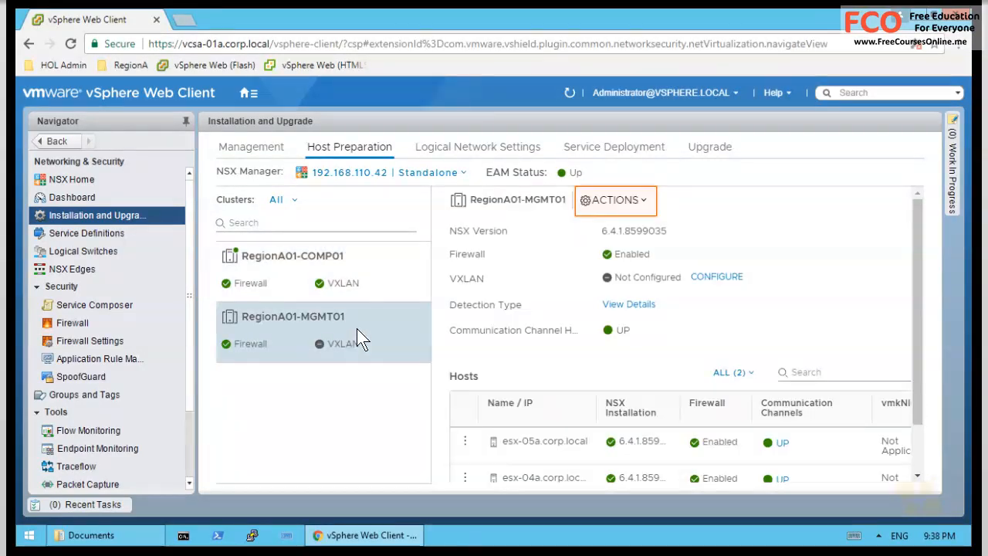
{"action": "left_click", "coordinate": [652, 203]}
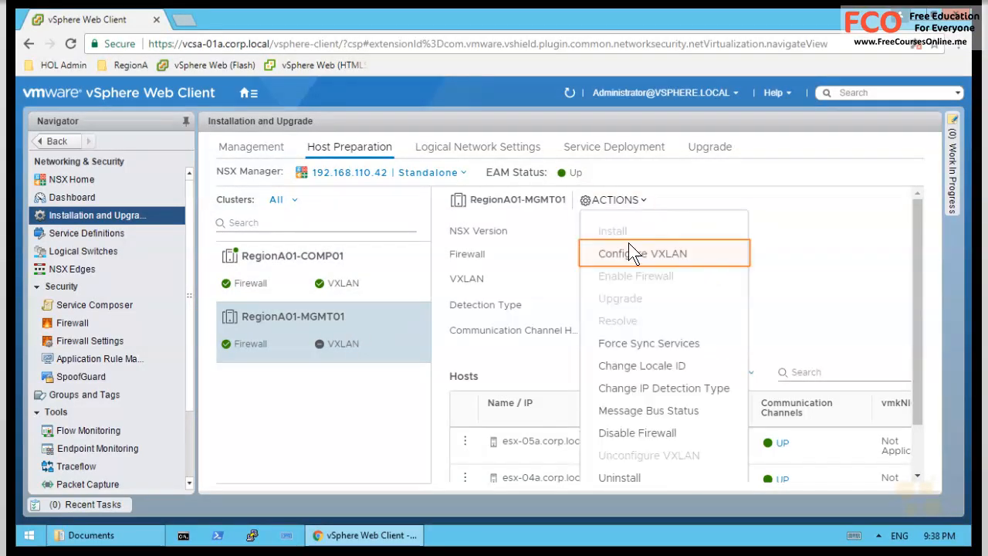
{"action": "left_click", "coordinate": [630, 245]}
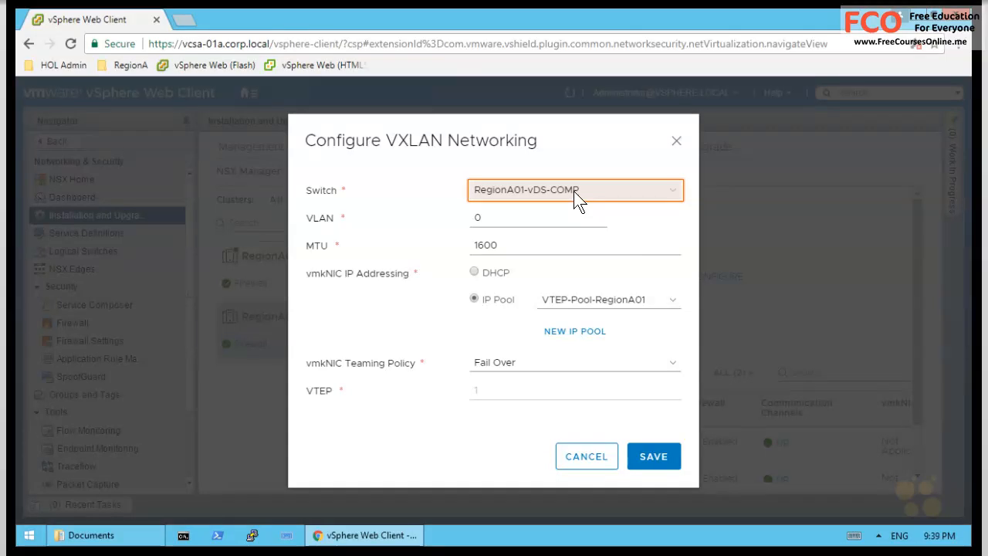
{"action": "left_click", "coordinate": [574, 190]}
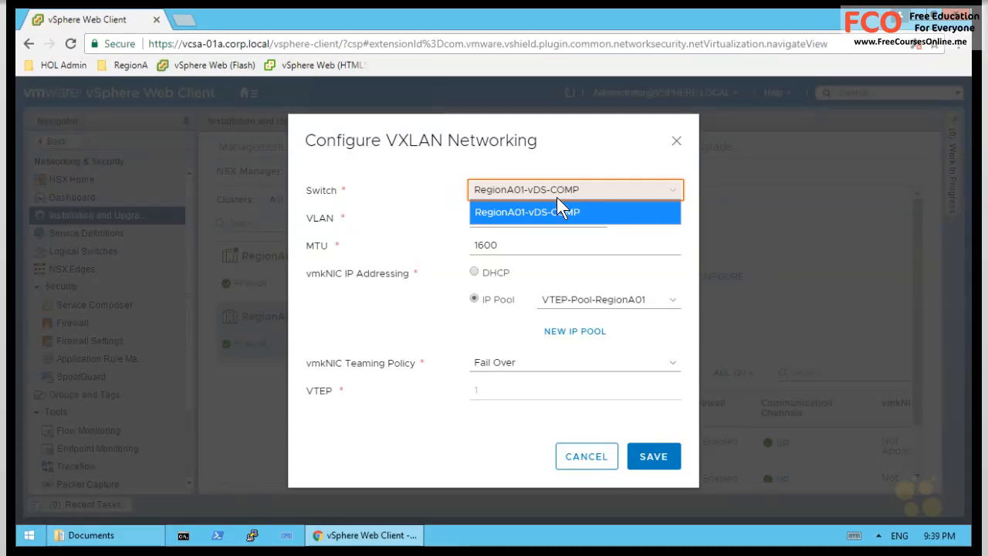
{"action": "left_click", "coordinate": [609, 212]}
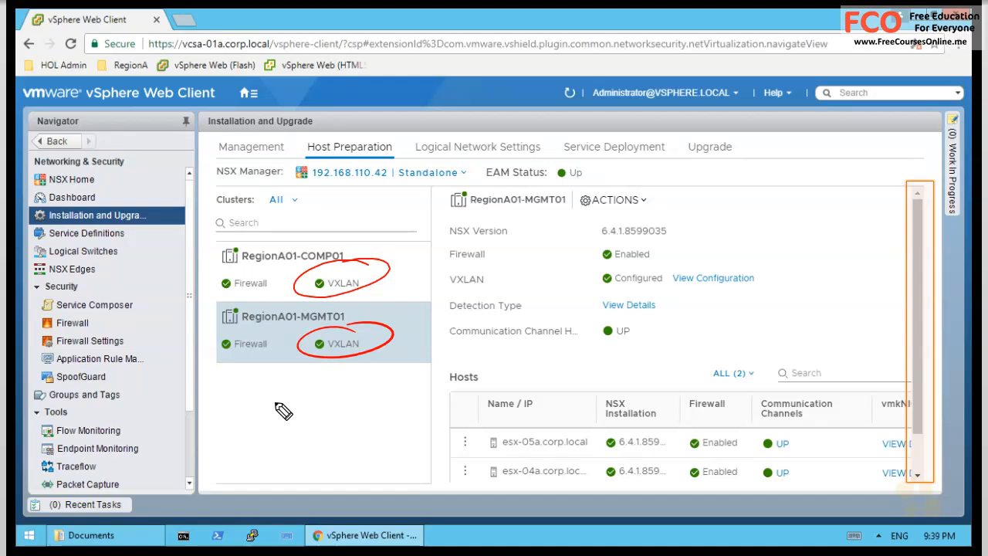
- View esx-05a.corp.local's host details and highlight its vmk3 address 192.168.130.54
{"action": "left_click_drag", "start_coordinate": [266, 406], "coordinate": [282, 403]}
{"action": "mouse_move", "coordinate": [291, 402]}
{"action": "left_mouse_down"}
{"action": "mouse_move", "coordinate": [292, 417]}
{"action": "mouse_move", "coordinate": [312, 423]}
{"action": "mouse_move", "coordinate": [273, 445]}
{"action": "mouse_move", "coordinate": [372, 440]}
{"action": "left_mouse_up"}
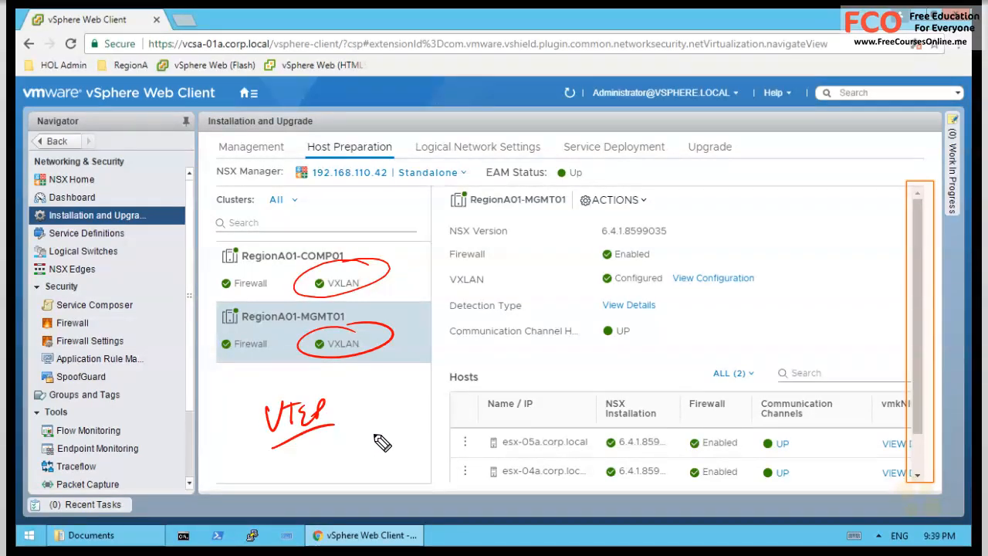
{"action": "key", "text": "Escape"}
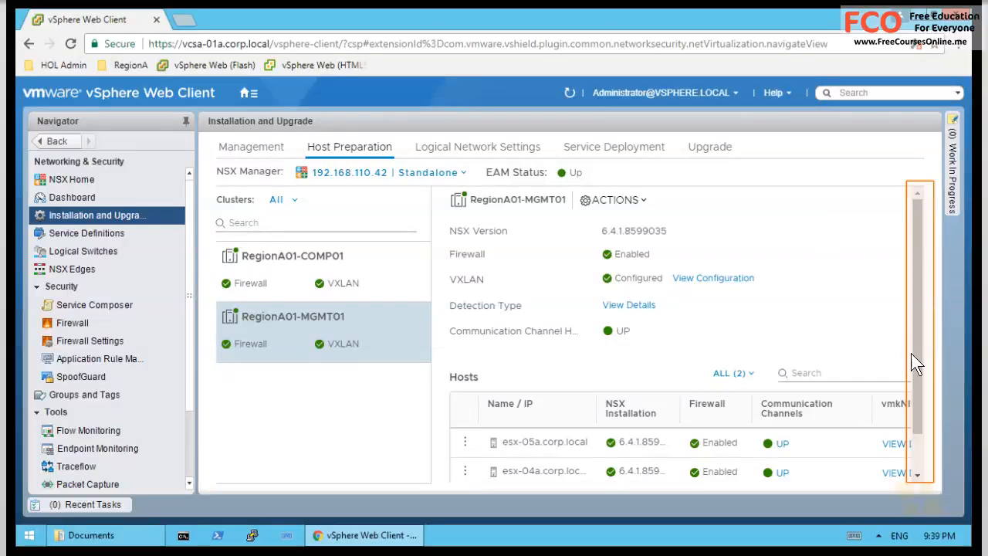
{"action": "scroll", "coordinate": [916, 459], "scroll_direction": "down", "scroll_amount": 2}
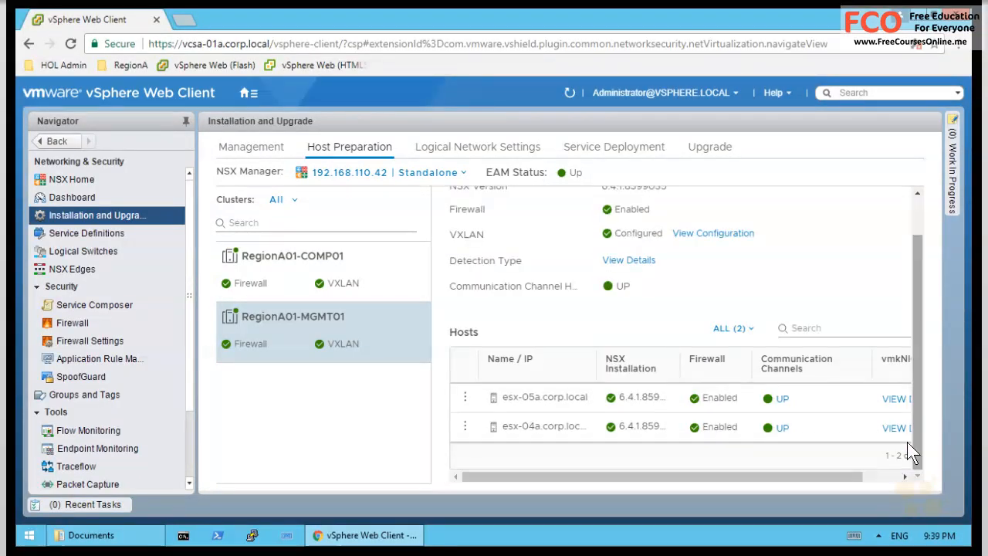
{"action": "left_click", "coordinate": [880, 478]}
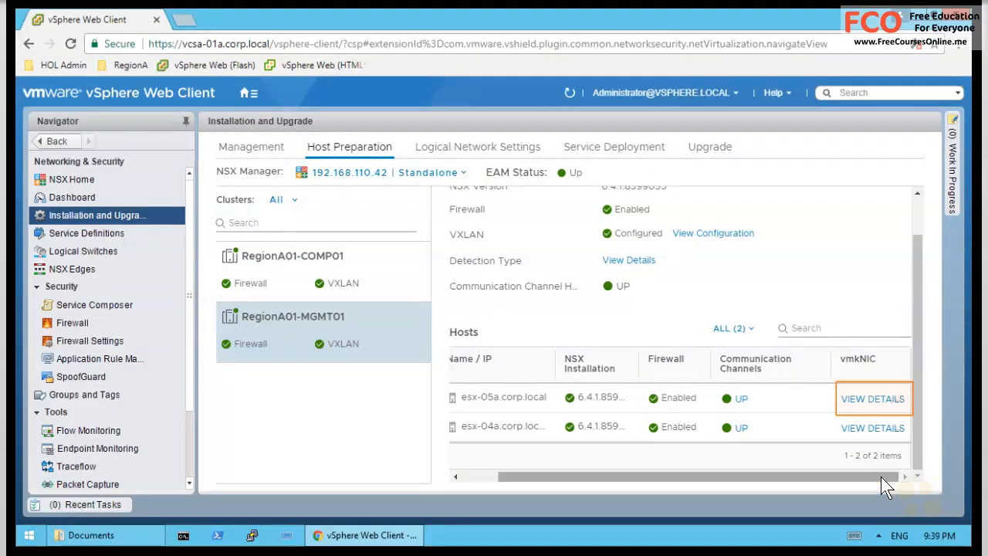
{"action": "left_click", "coordinate": [870, 398]}
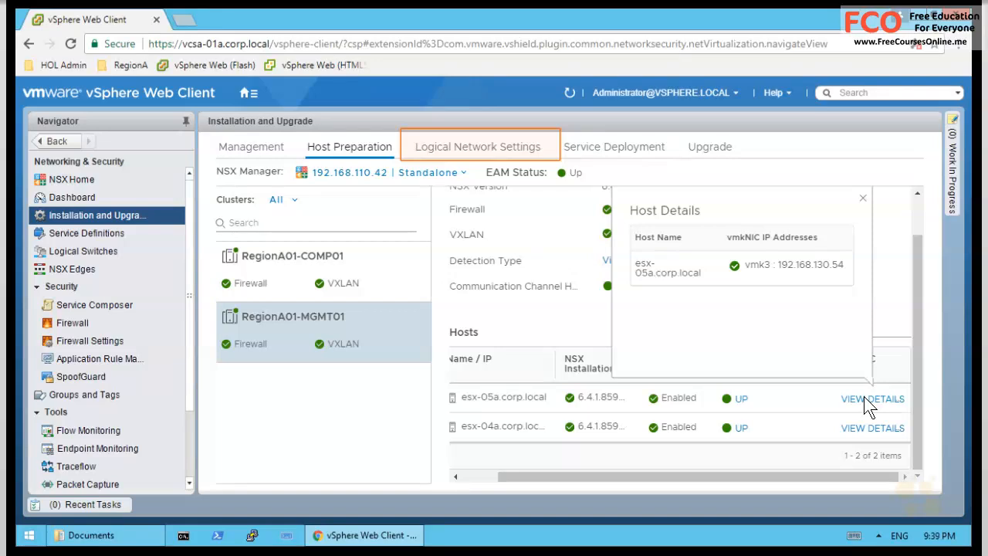
{"action": "left_click_drag", "start_coordinate": [845, 248], "coordinate": [856, 247]}
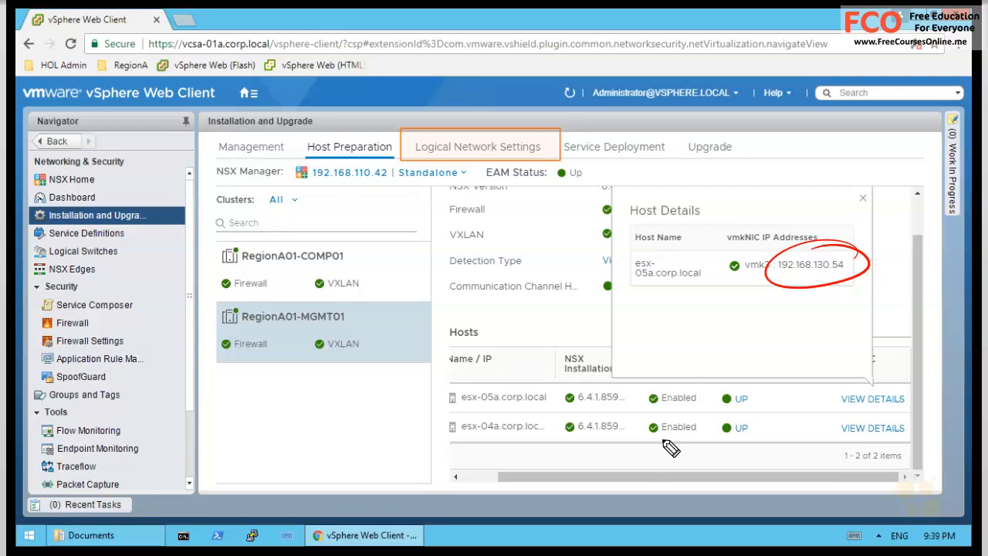
{"action": "key", "text": "Escape"}
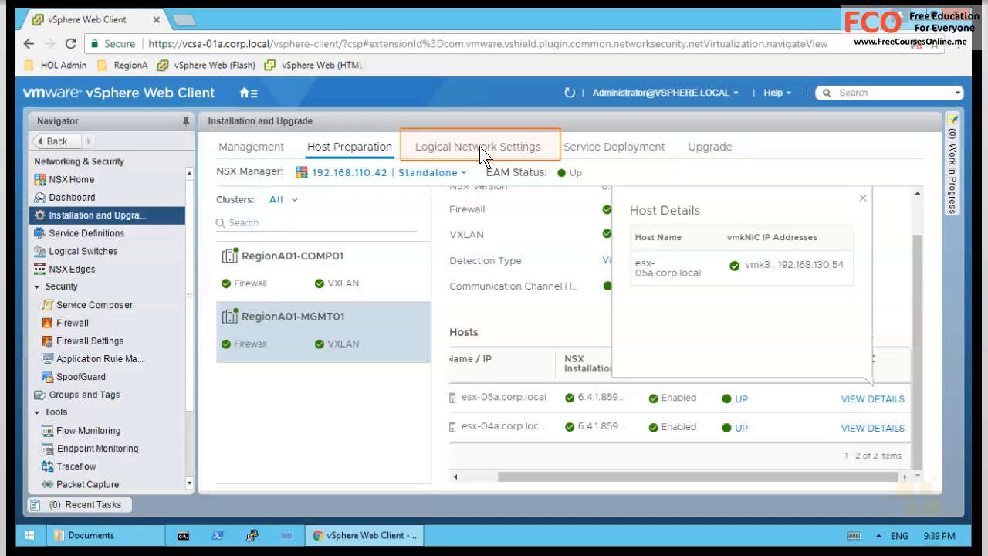
- Open Logical Network Settings and annotate VXLAN port 4789 and the firewall warning
{"action": "left_click", "coordinate": [479, 152]}
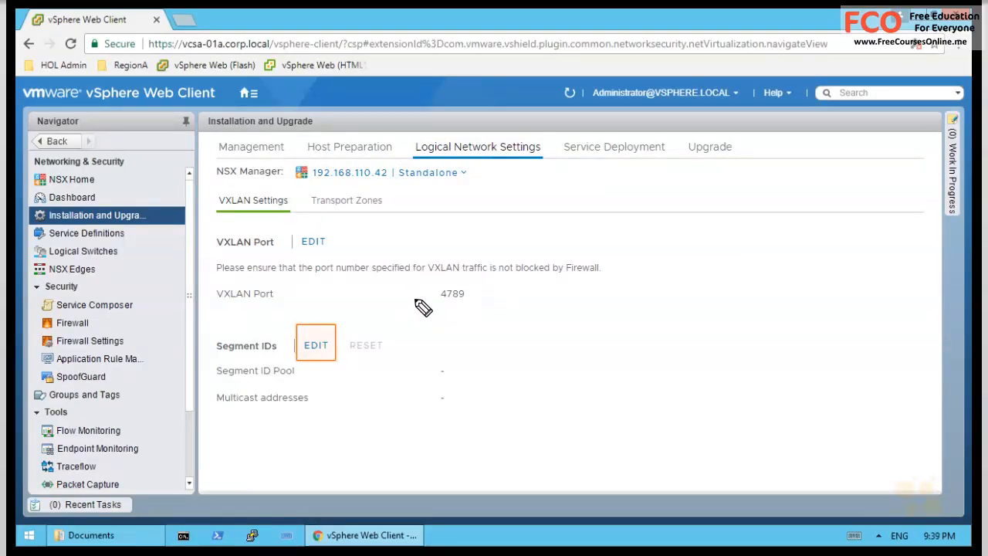
{"action": "mouse_move", "coordinate": [404, 288]}
{"action": "left_mouse_down"}
{"action": "mouse_move", "coordinate": [260, 309]}
{"action": "mouse_move", "coordinate": [191, 305]}
{"action": "left_mouse_up"}
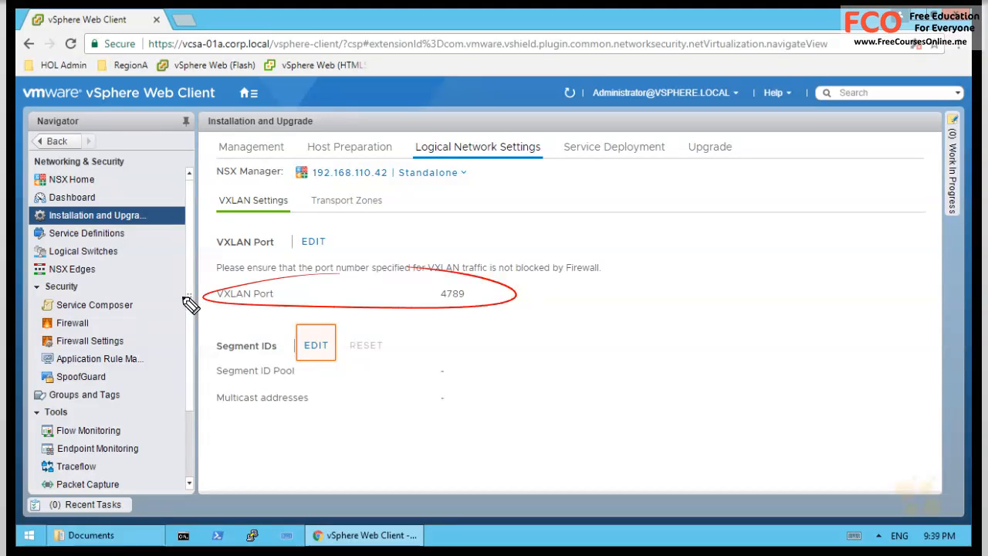
{"action": "left_click_drag", "start_coordinate": [567, 282], "coordinate": [612, 280]}
{"action": "key", "text": "e"}
{"action": "mouse_move", "coordinate": [242, 208]}
{"action": "left_mouse_down"}
{"action": "mouse_move", "coordinate": [210, 353]}
{"action": "mouse_move", "coordinate": [265, 361]}
{"action": "left_mouse_up"}
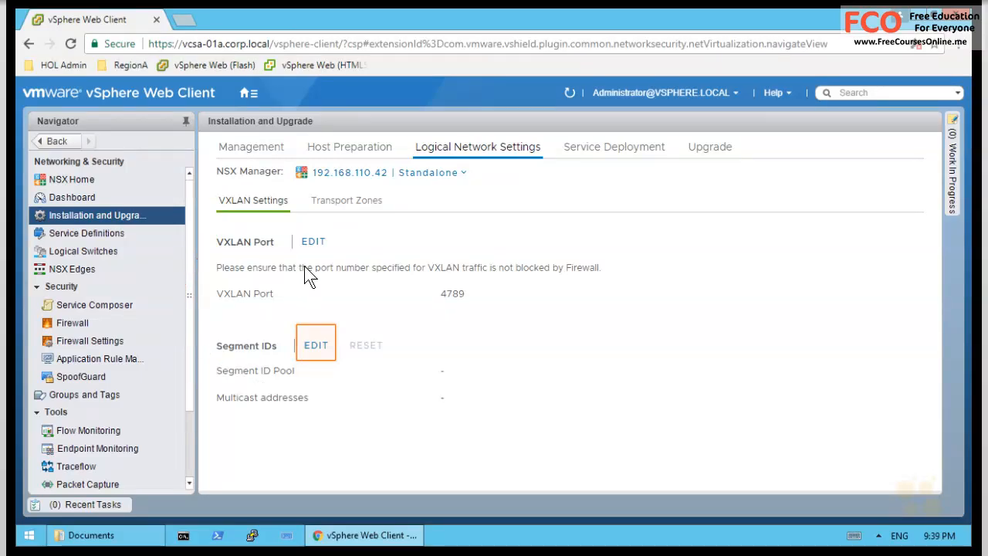
- Edit Segment IDs to use the pool 5000-5999 and save
{"action": "left_click", "coordinate": [321, 345]}
{"action": "type", "text": "5000-5999"}
{"action": "left_click", "coordinate": [476, 393]}
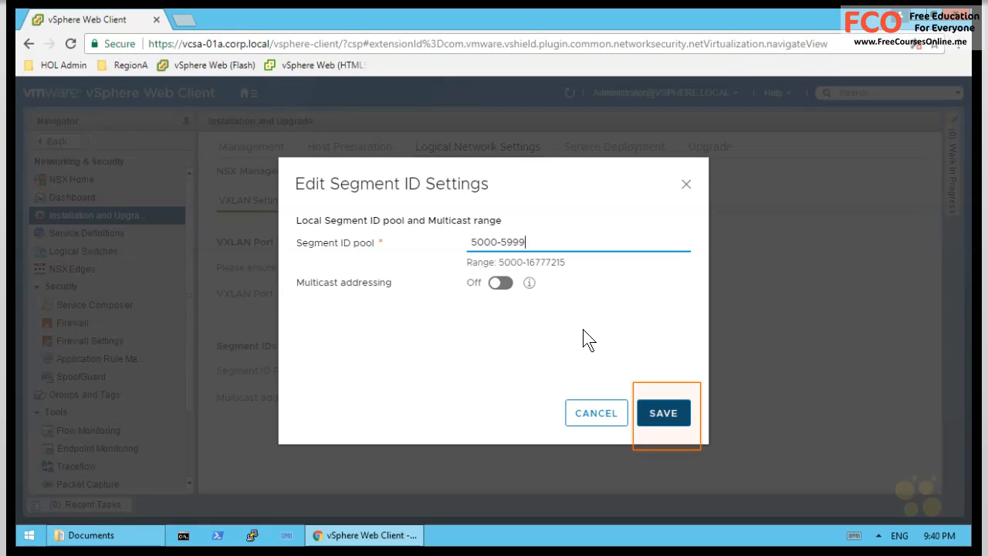
{"action": "left_click", "coordinate": [686, 420]}
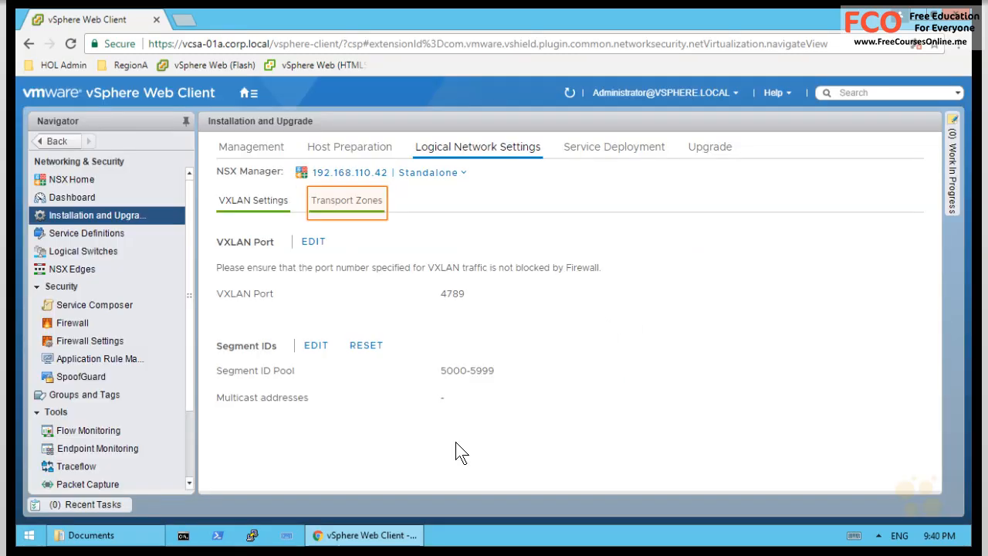
- Start a new transport zone named RegionA0-Global-TZ with Unicast replication mode
{"action": "left_click", "coordinate": [356, 203]}
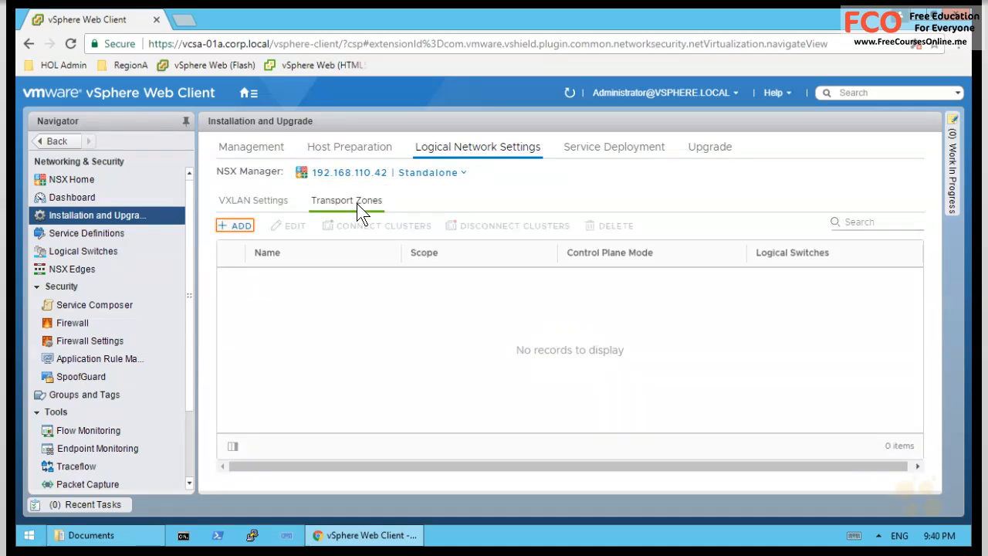
{"action": "left_click", "coordinate": [241, 225]}
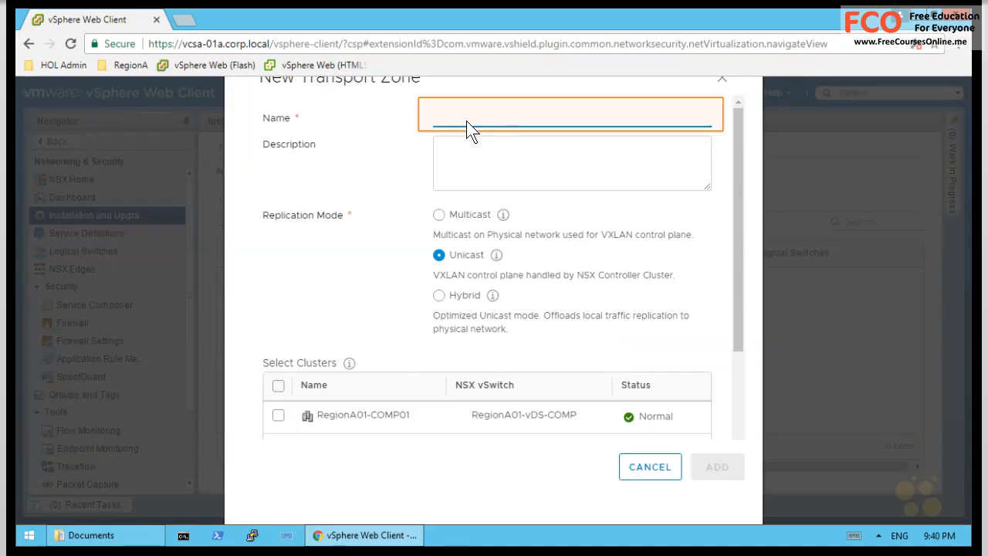
{"action": "type", "text": "RegionA0-Glo"}
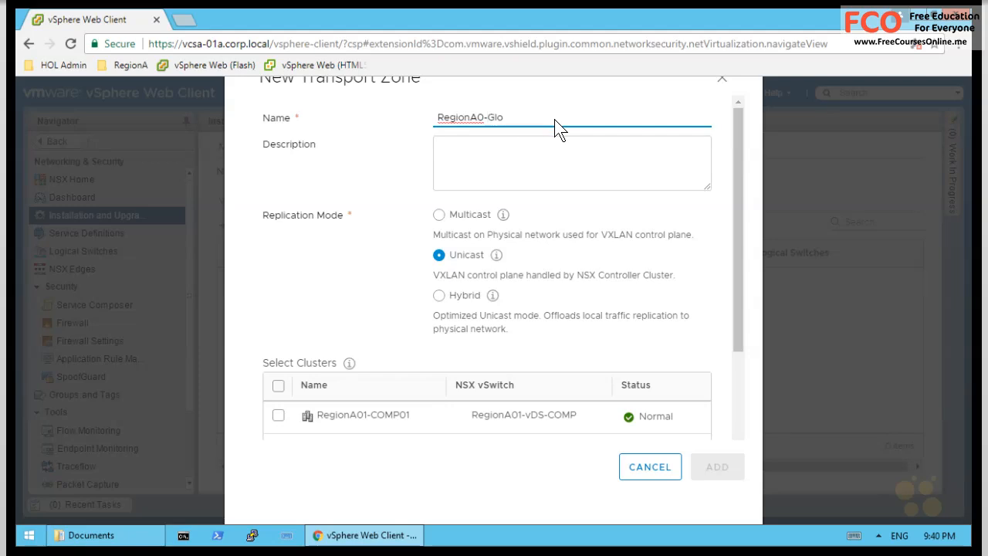
{"action": "type", "text": "bal-TZ"}
{"action": "left_click", "coordinate": [439, 255]}
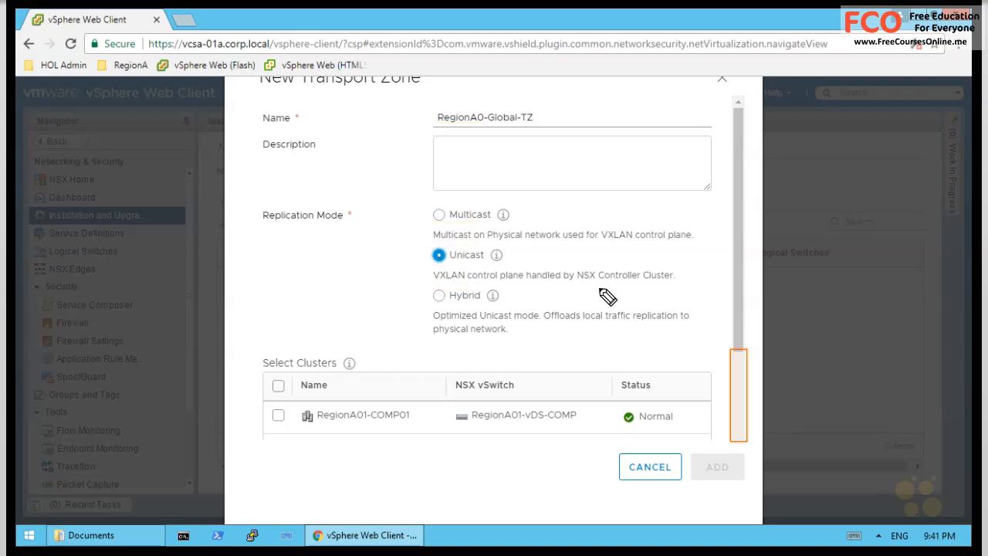
{"action": "left_click_drag", "start_coordinate": [580, 286], "coordinate": [684, 287]}
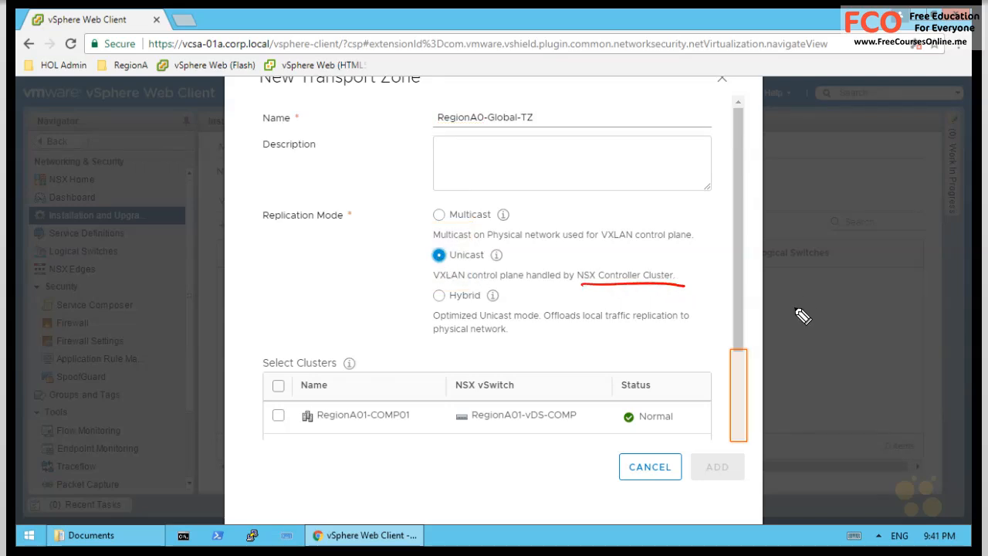
{"action": "left_click_drag", "start_coordinate": [488, 242], "coordinate": [568, 242]}
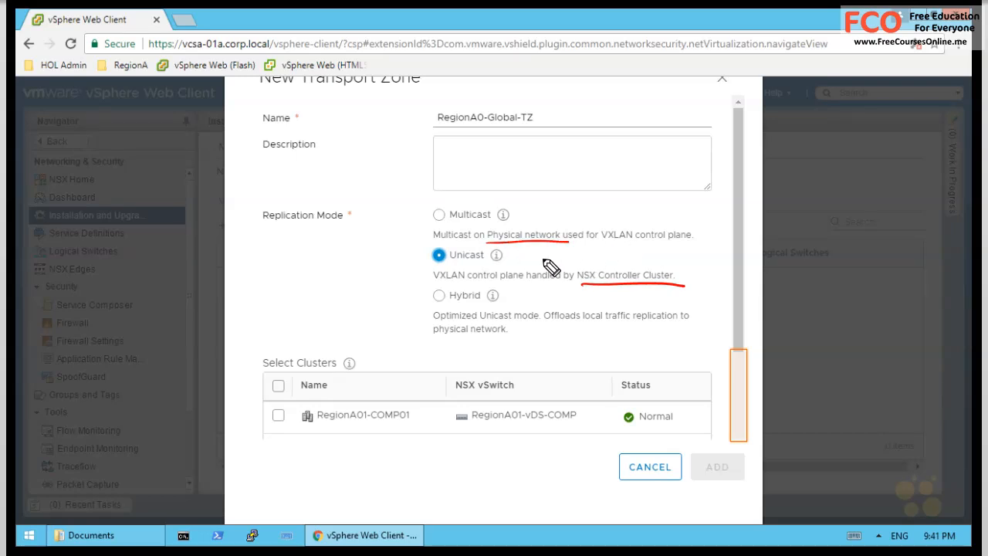
{"action": "key", "text": "Escape"}
- Include clusters RegionA01-COMP01 and RegionA01-MGMT01 and create the zone, noting VNI on VXLAN settings
{"action": "left_click", "coordinate": [737, 429]}
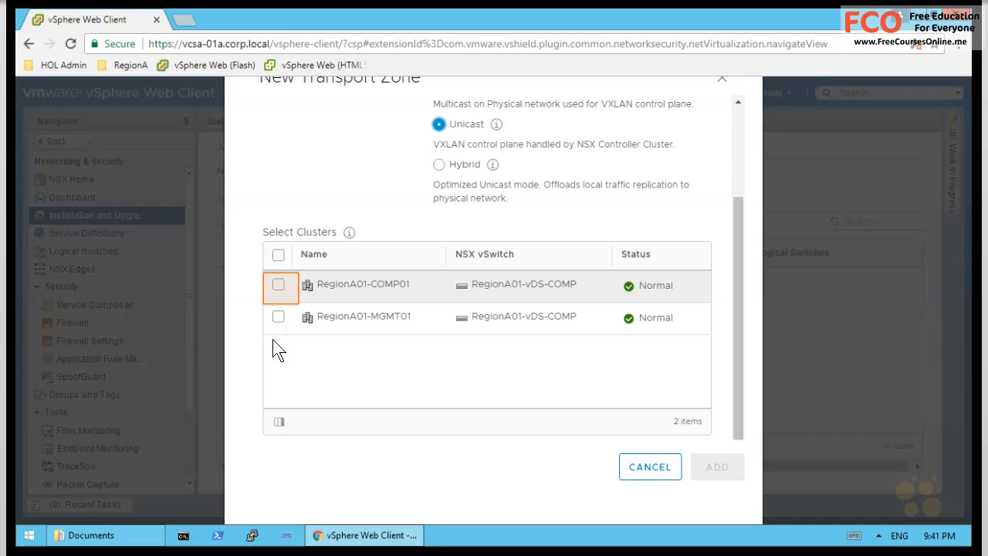
{"action": "left_click", "coordinate": [278, 283]}
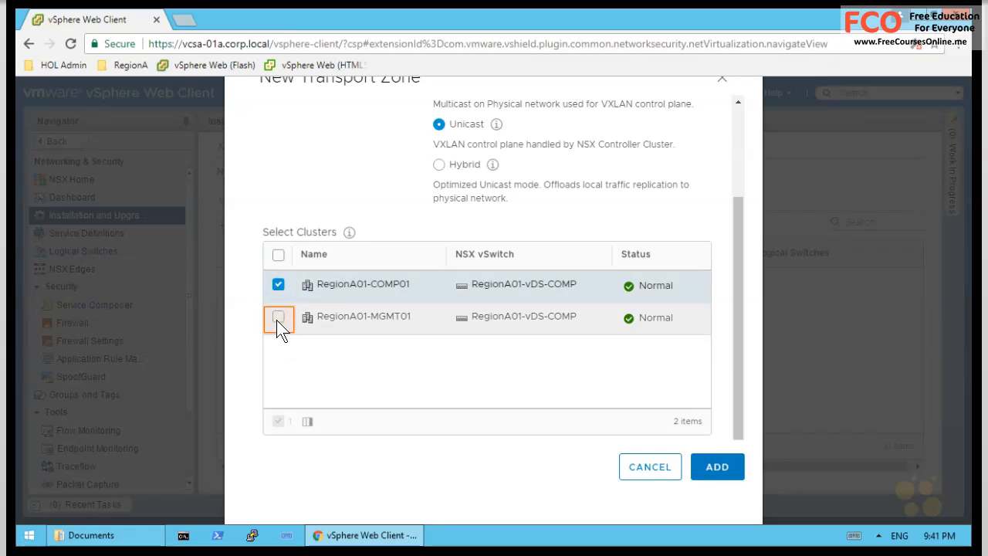
{"action": "left_click", "coordinate": [277, 317]}
{"action": "left_click", "coordinate": [717, 467]}
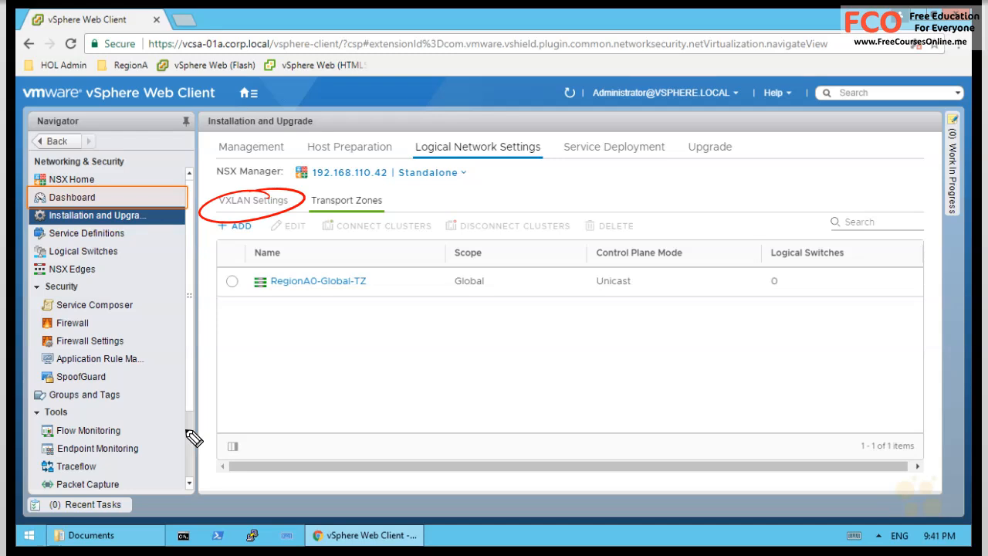
{"action": "left_click_drag", "start_coordinate": [226, 218], "coordinate": [268, 381]}
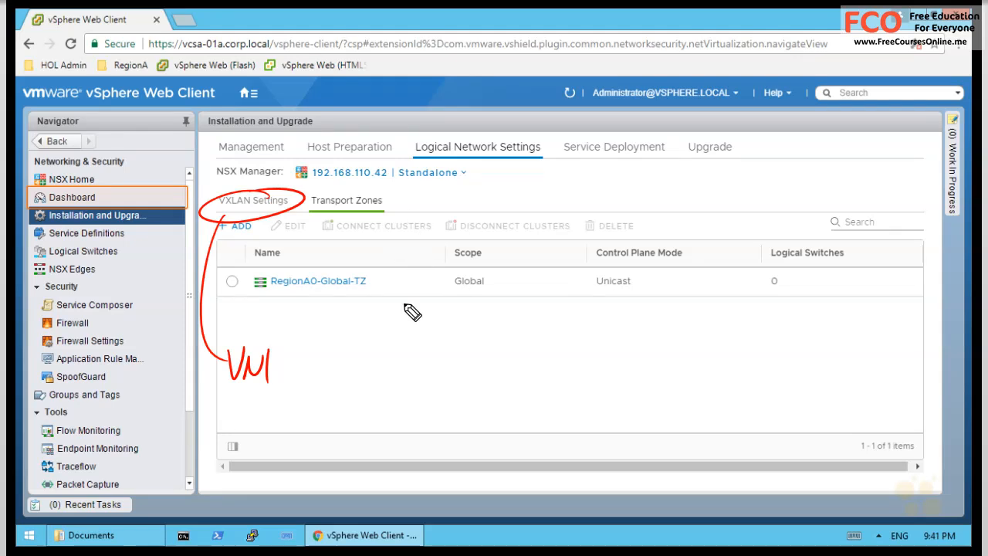
{"action": "left_click_drag", "start_coordinate": [407, 324], "coordinate": [407, 347]}
{"action": "mouse_move", "coordinate": [394, 340]}
{"action": "left_mouse_down"}
{"action": "mouse_move", "coordinate": [420, 330]}
{"action": "mouse_move", "coordinate": [433, 342]}
{"action": "left_mouse_up"}
{"action": "left_click_drag", "start_coordinate": [454, 324], "coordinate": [441, 341]}
{"action": "left_click_drag", "start_coordinate": [380, 338], "coordinate": [359, 292]}
{"action": "left_click_drag", "start_coordinate": [349, 305], "coordinate": [368, 297]}
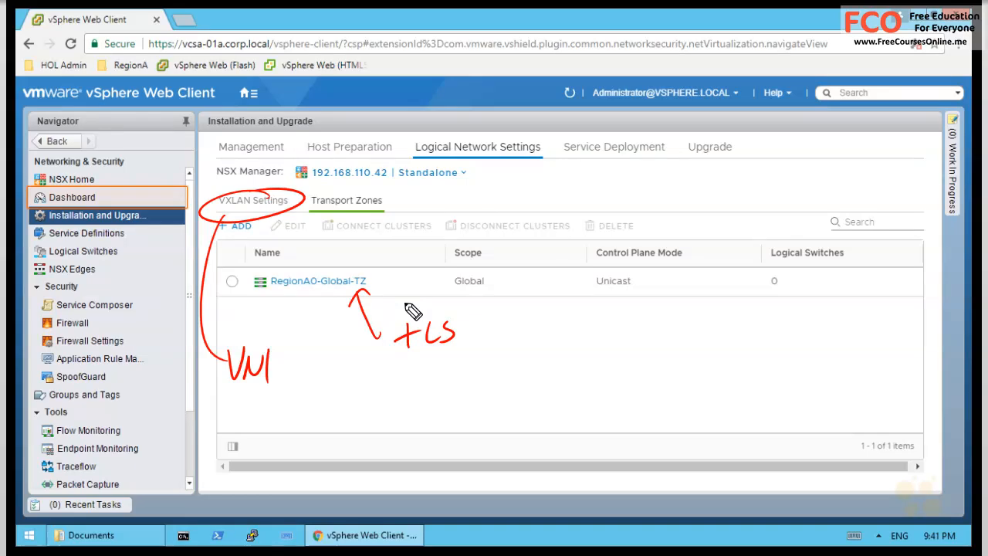
{"action": "key", "text": "e"}
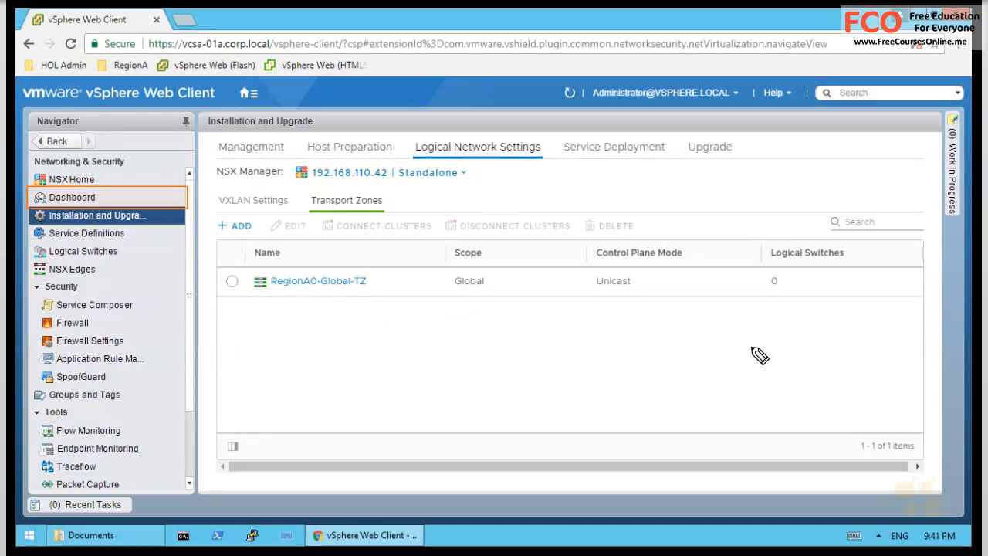
{"action": "left_click_drag", "start_coordinate": [751, 349], "coordinate": [784, 293]}
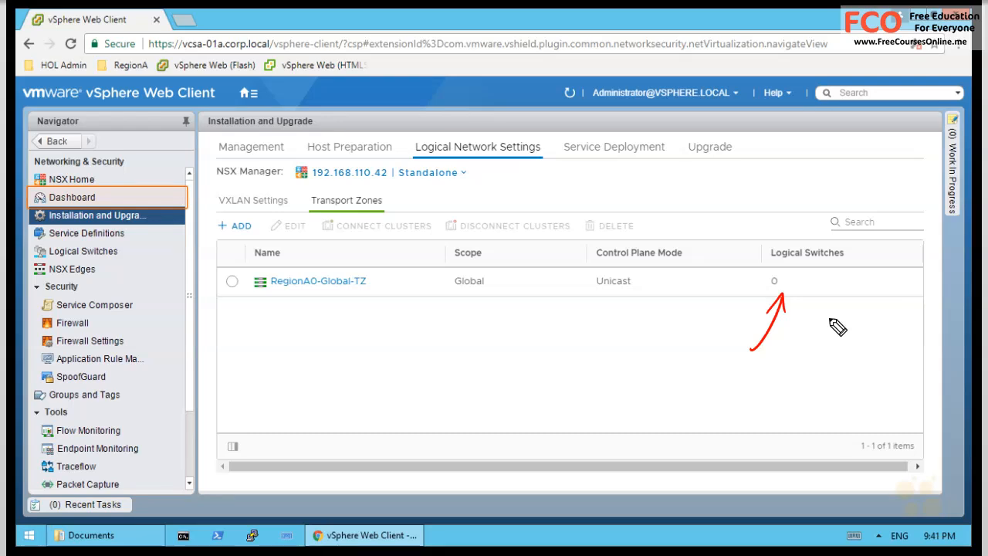
{"action": "key", "text": "e"}
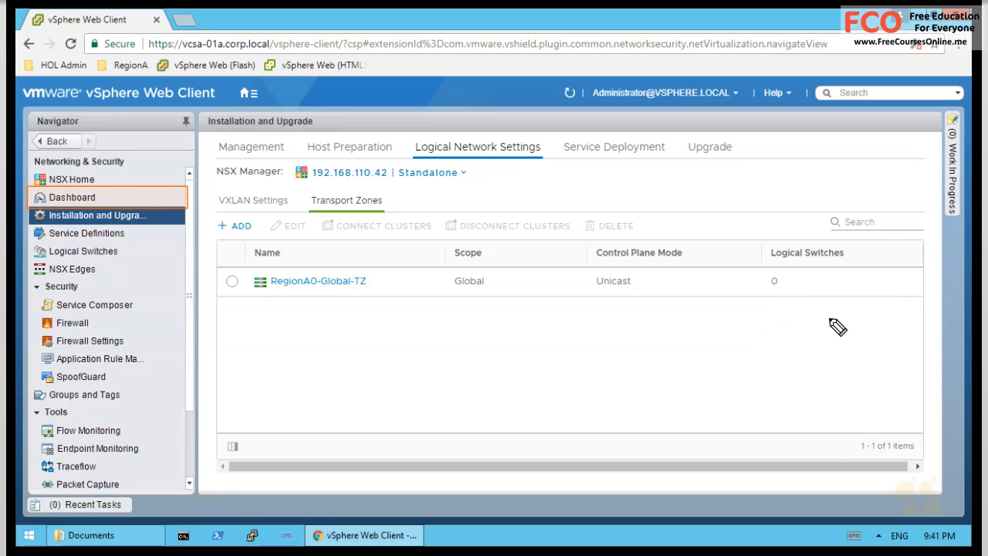
{"action": "key", "text": "Escape"}
- Open the NSX dashboard and annotate NSX Manager, the 3 controller nodes and External Components status
{"action": "left_click", "coordinate": [88, 197]}
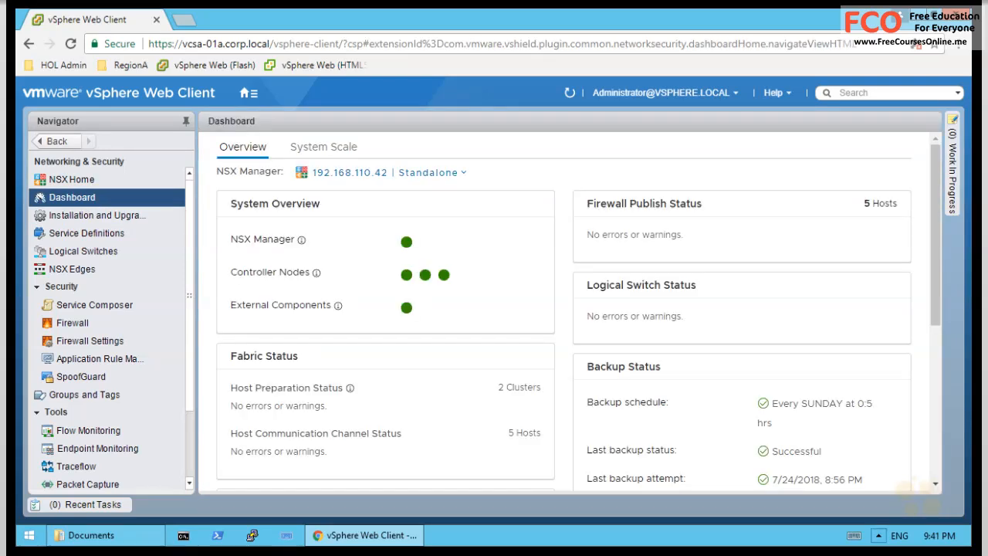
{"action": "left_click_drag", "start_coordinate": [448, 211], "coordinate": [418, 240]}
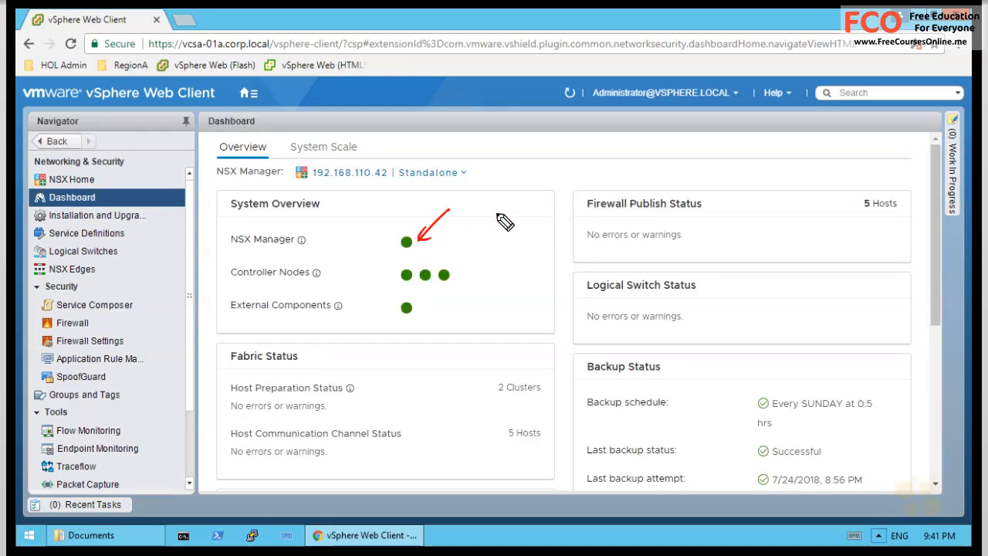
{"action": "left_click_drag", "start_coordinate": [464, 262], "coordinate": [462, 285]}
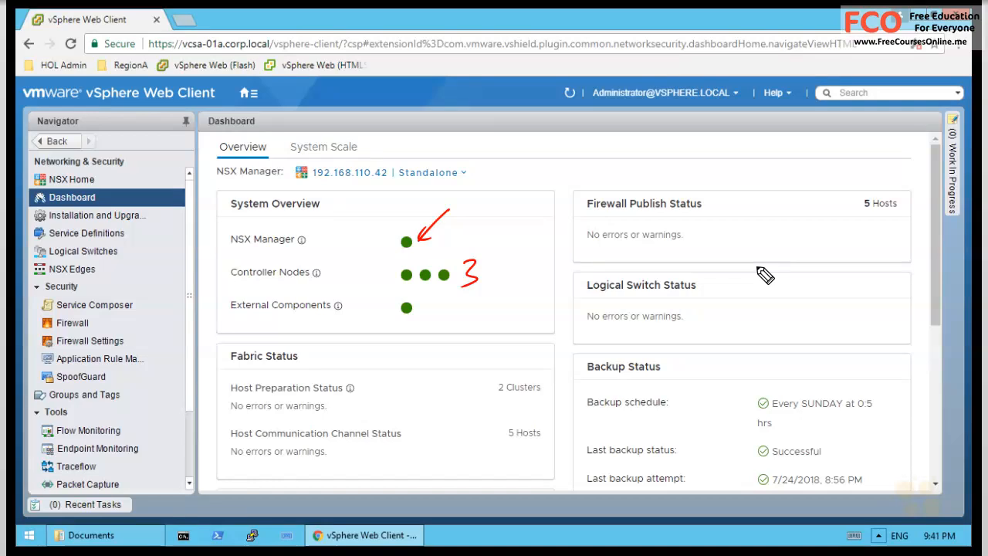
{"action": "left_click_drag", "start_coordinate": [426, 318], "coordinate": [466, 331]}
{"action": "left_click_drag", "start_coordinate": [402, 336], "coordinate": [403, 314]}
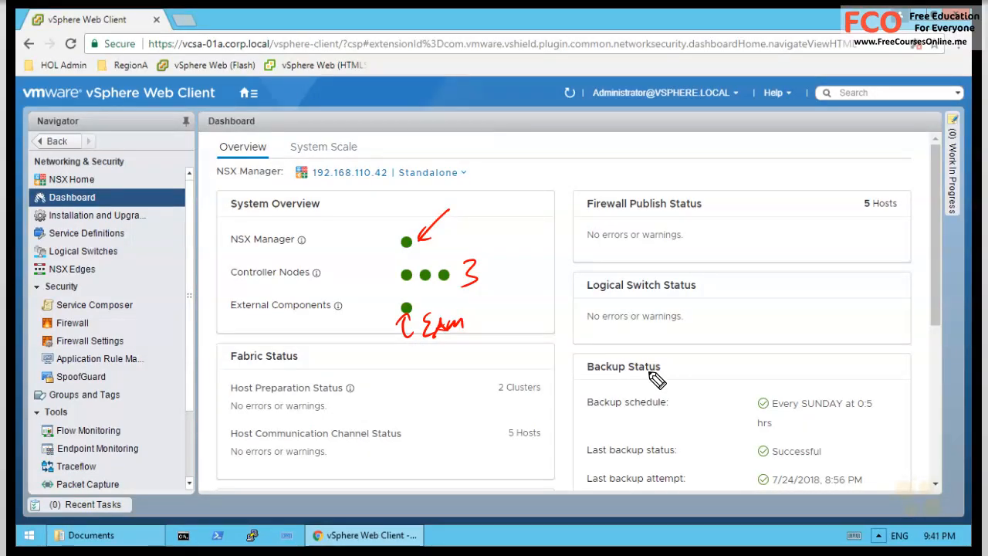
{"action": "left_click_drag", "start_coordinate": [233, 317], "coordinate": [333, 314]}
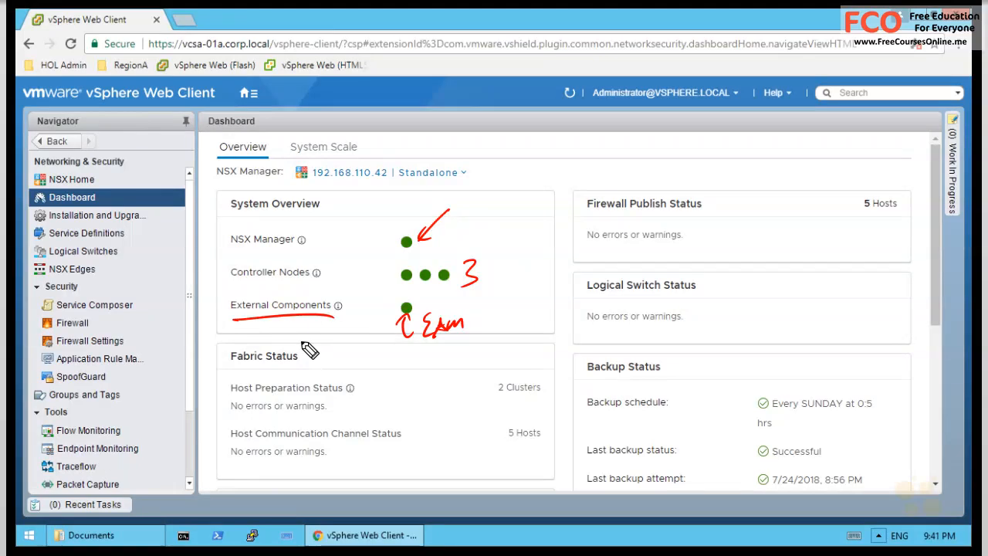